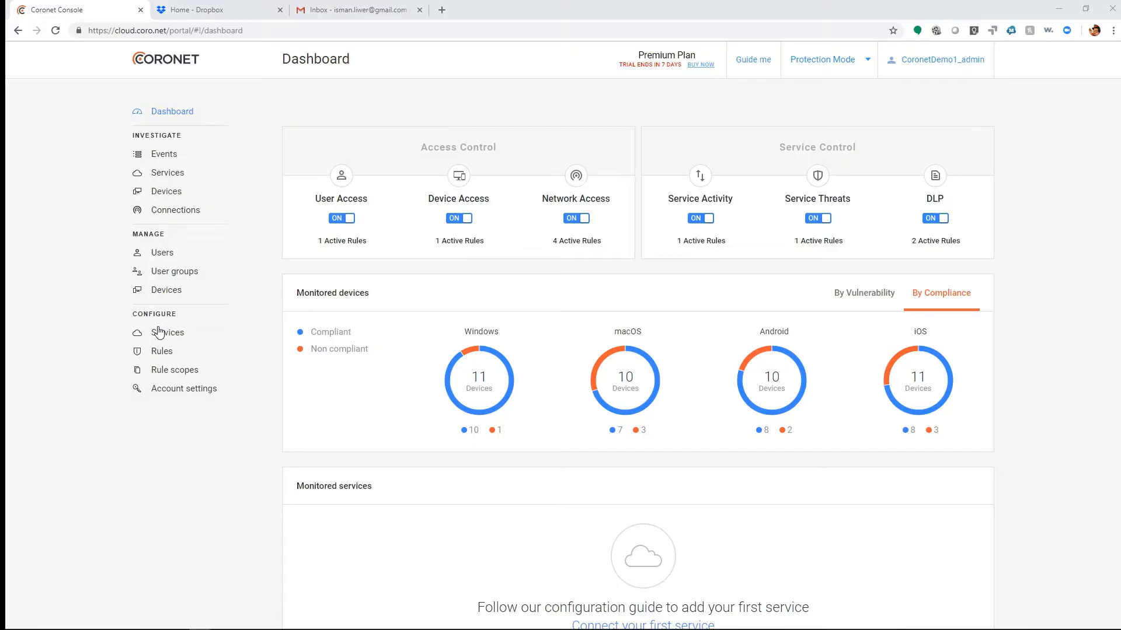
# Add Dropbox as a service, connect its team management and team file access applications via OAuth, and test and save the connection.
pyautogui.click(159, 330)
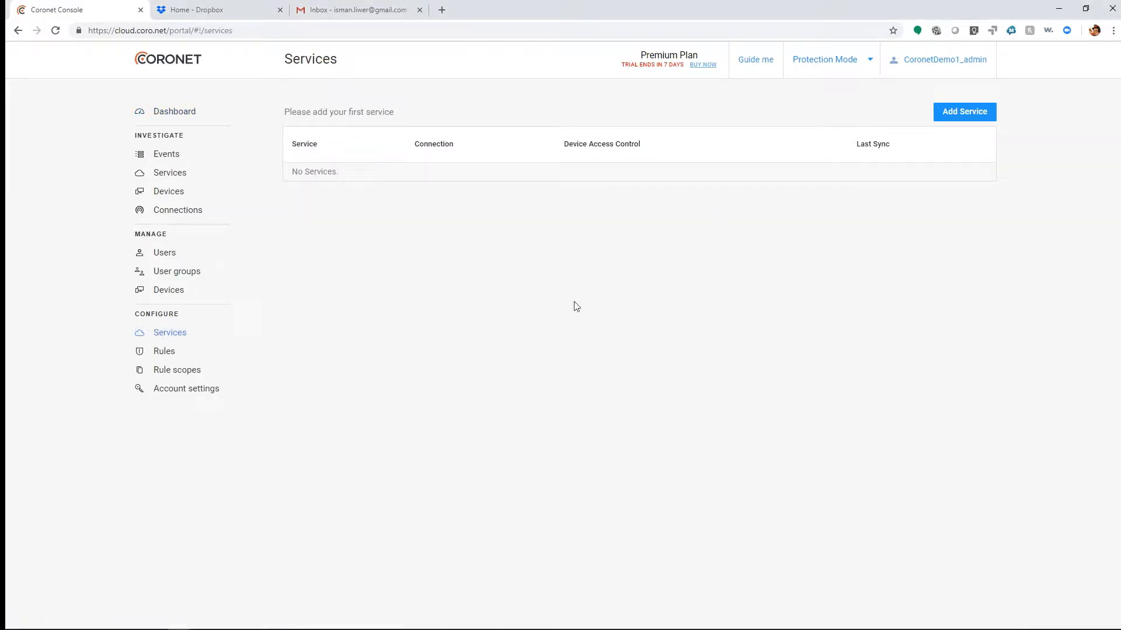
pyautogui.click(974, 117)
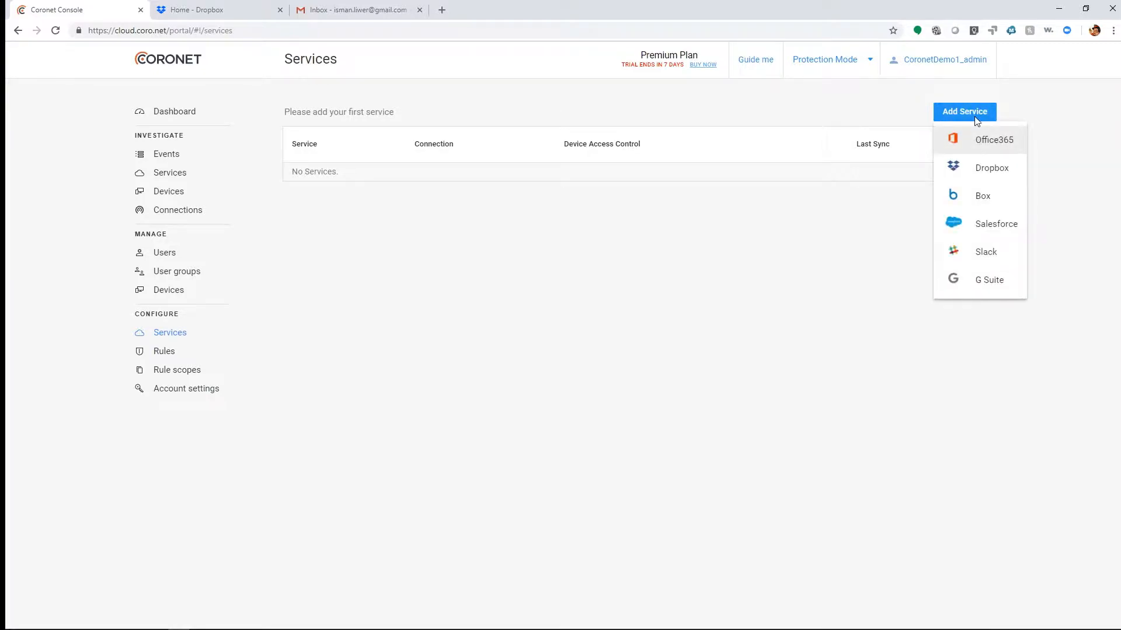
pyautogui.click(985, 175)
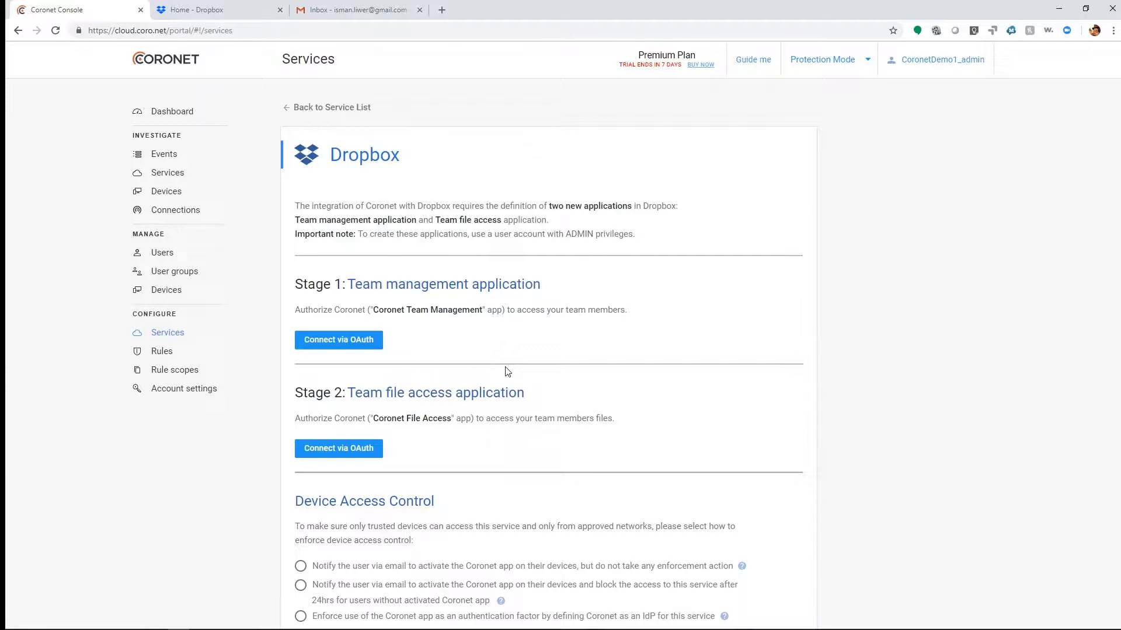
pyautogui.click(352, 346)
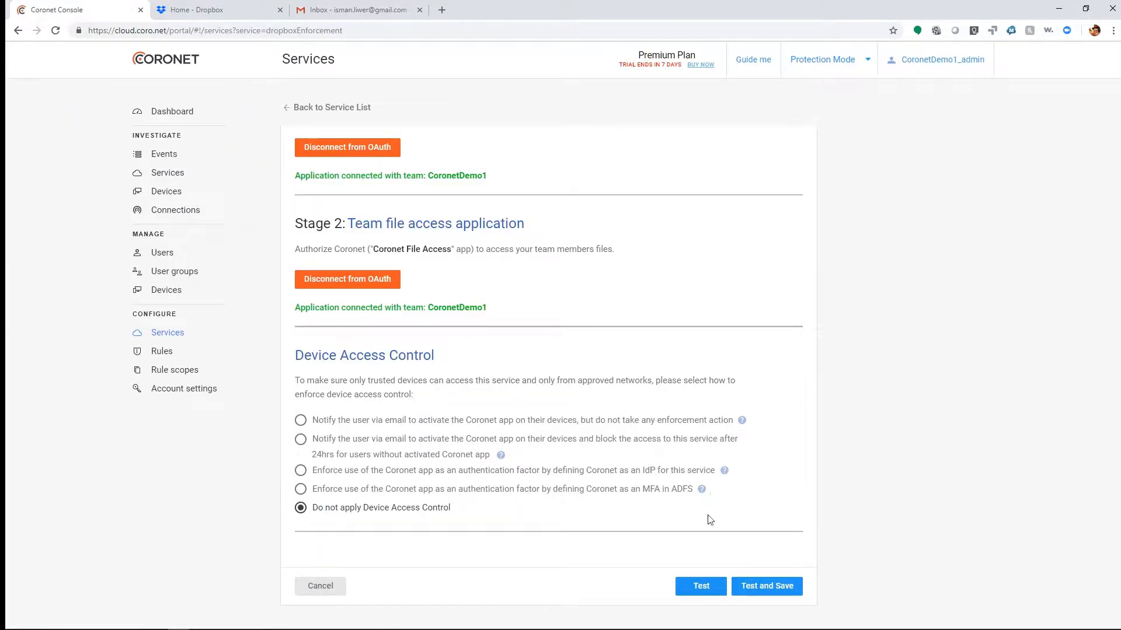
pyautogui.click(785, 587)
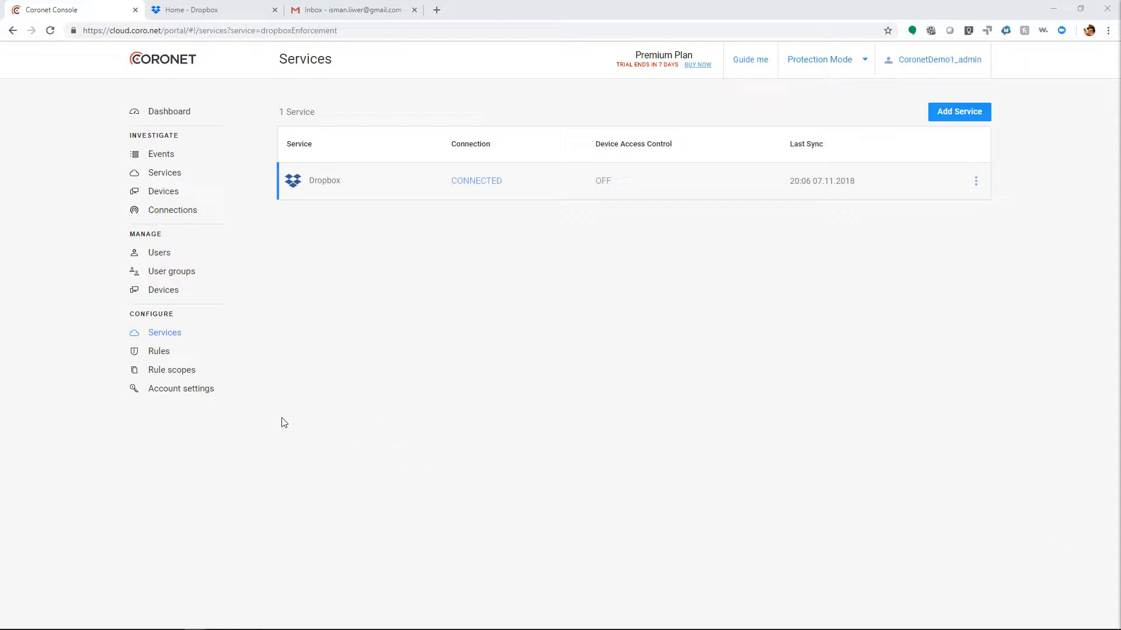
# Start a new location in the rule scopes and find Dropbox Australia, Martin Place, Sydney on the map.
pyautogui.click(184, 371)
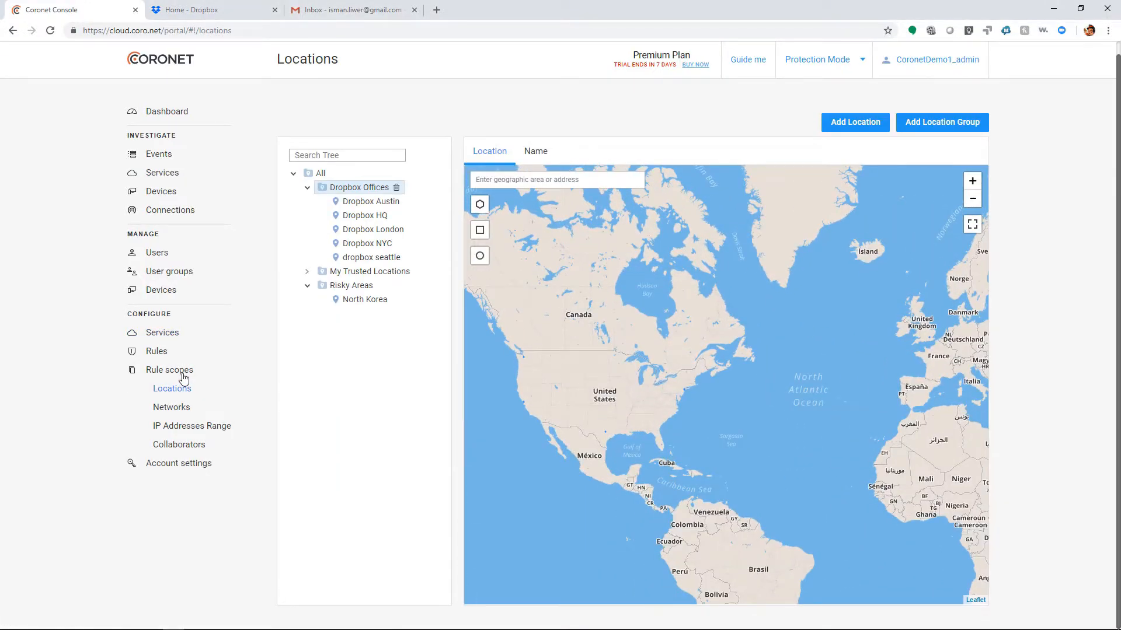
pyautogui.click(838, 129)
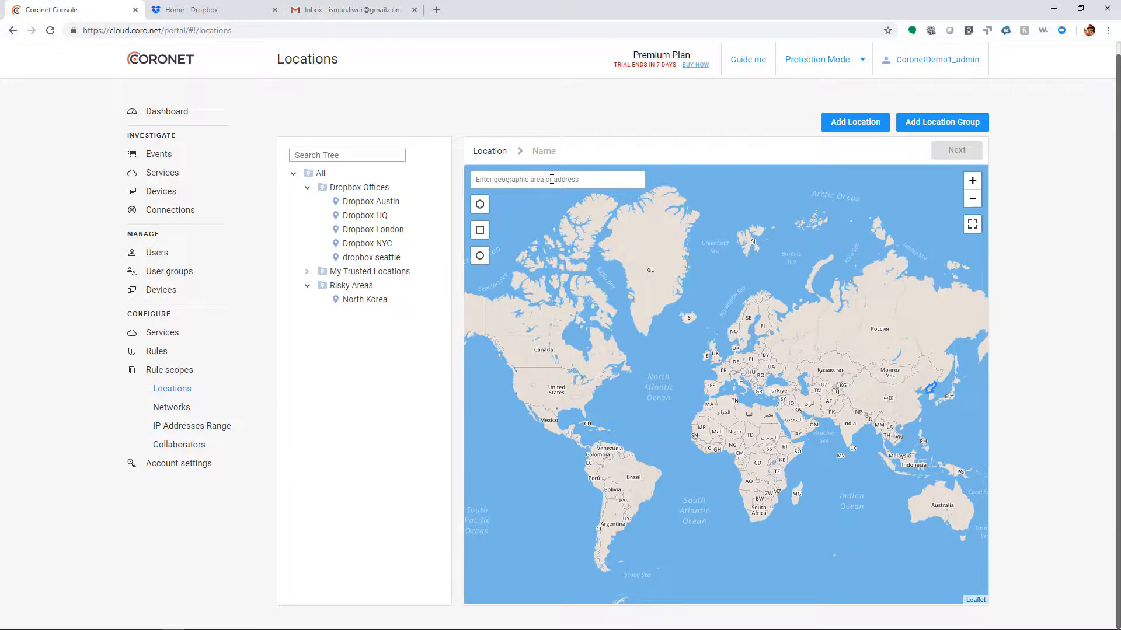
pyautogui.write('droppo')
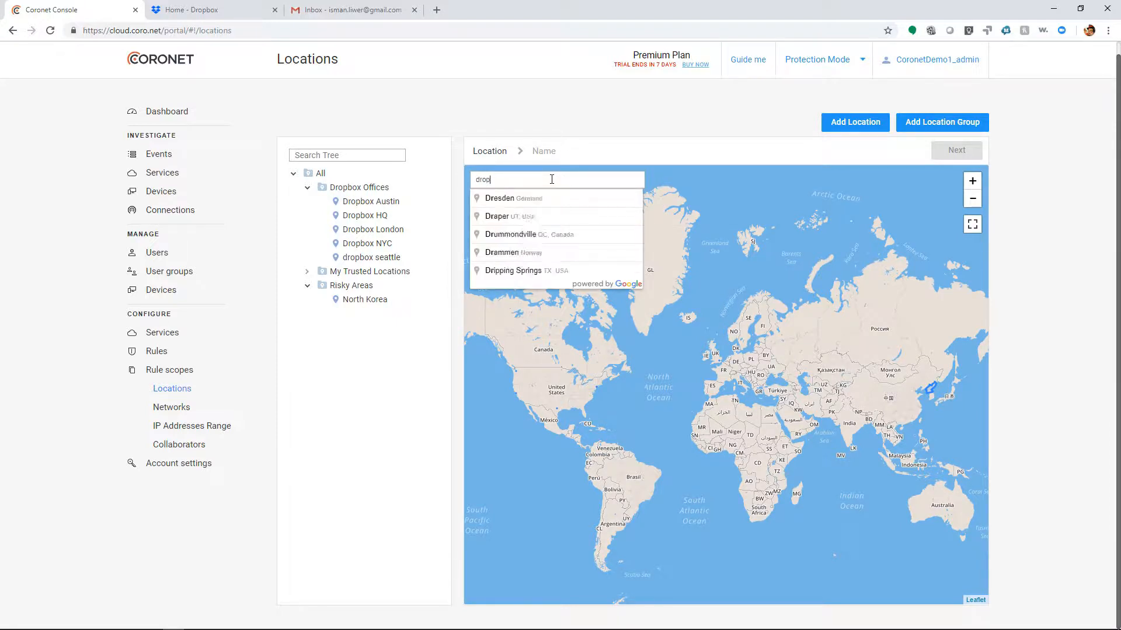
pyautogui.press('BackSpace')
pyautogui.press('BackSpace')
pyautogui.write('box aus')
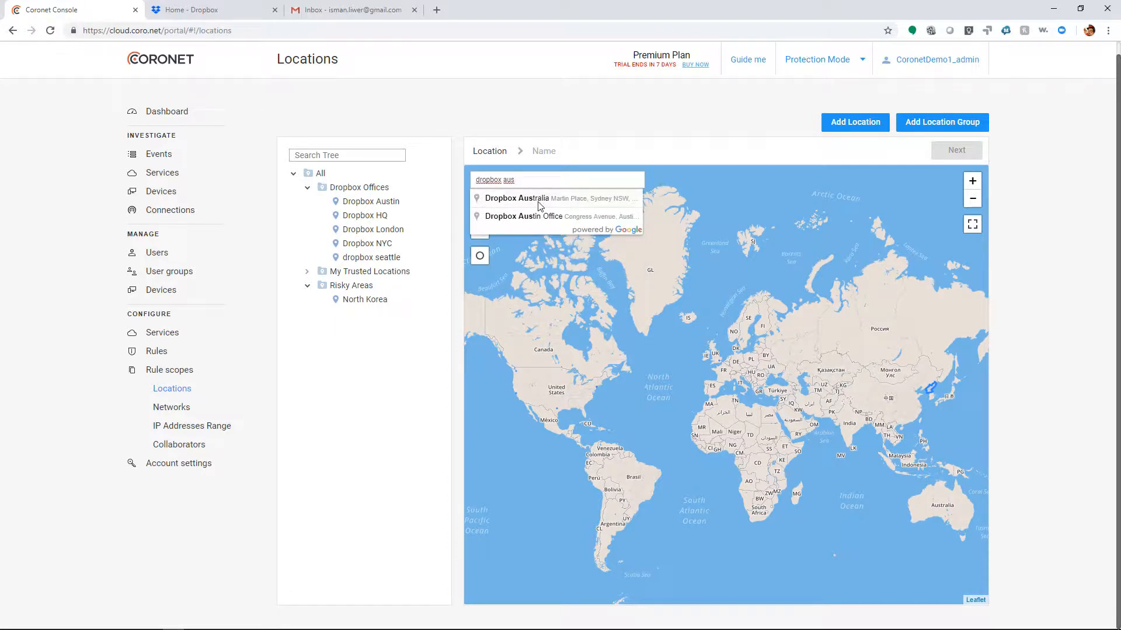
pyautogui.click(538, 202)
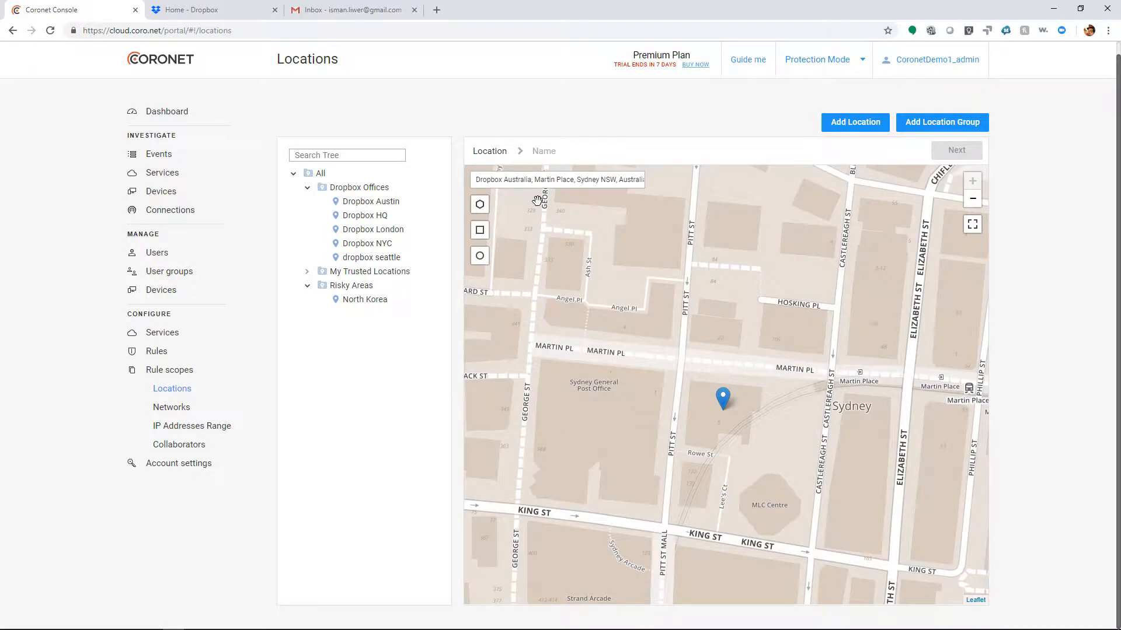
# Outline the Dropbox Australia building south of Martin Place as a closed polygon and create the location area from it.
pyautogui.click(480, 204)
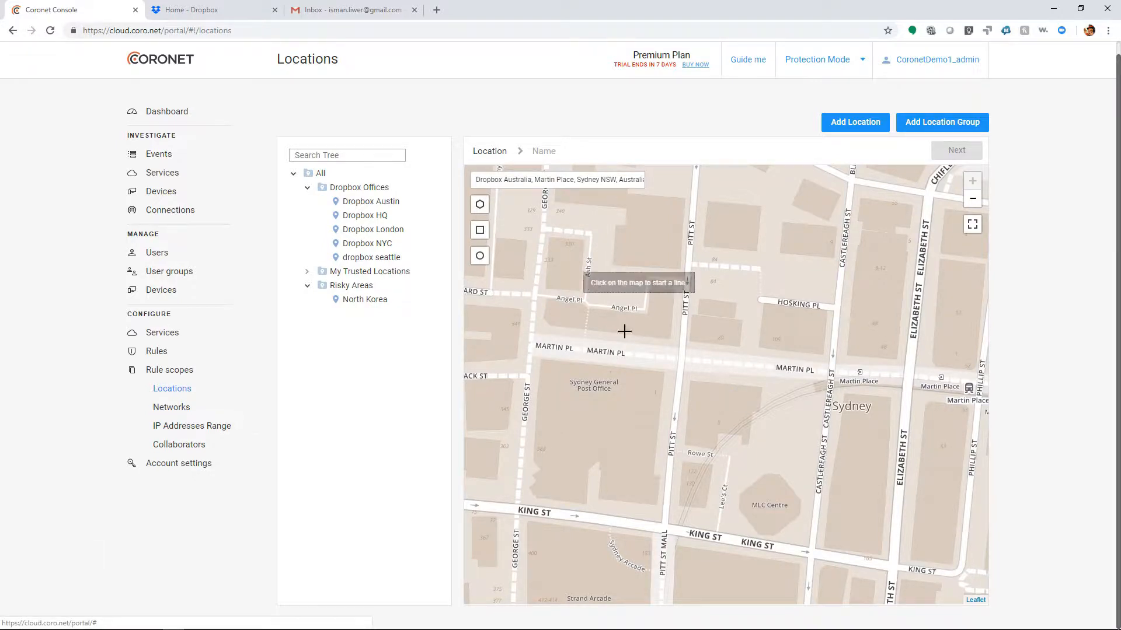
pyautogui.click(686, 444)
pyautogui.click(691, 380)
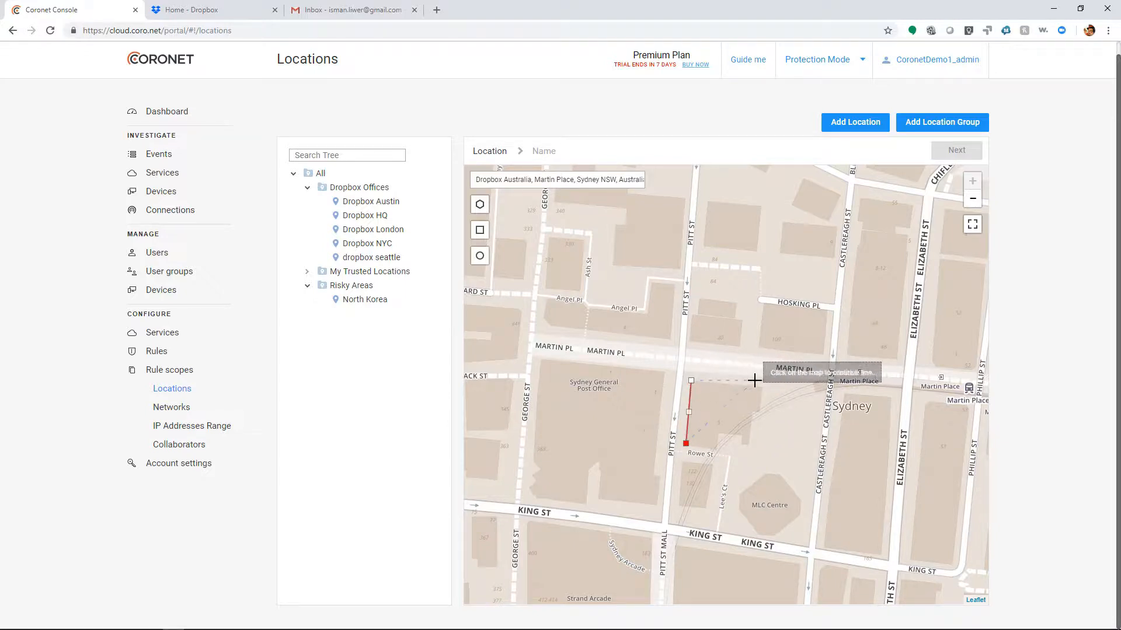
pyautogui.click(771, 387)
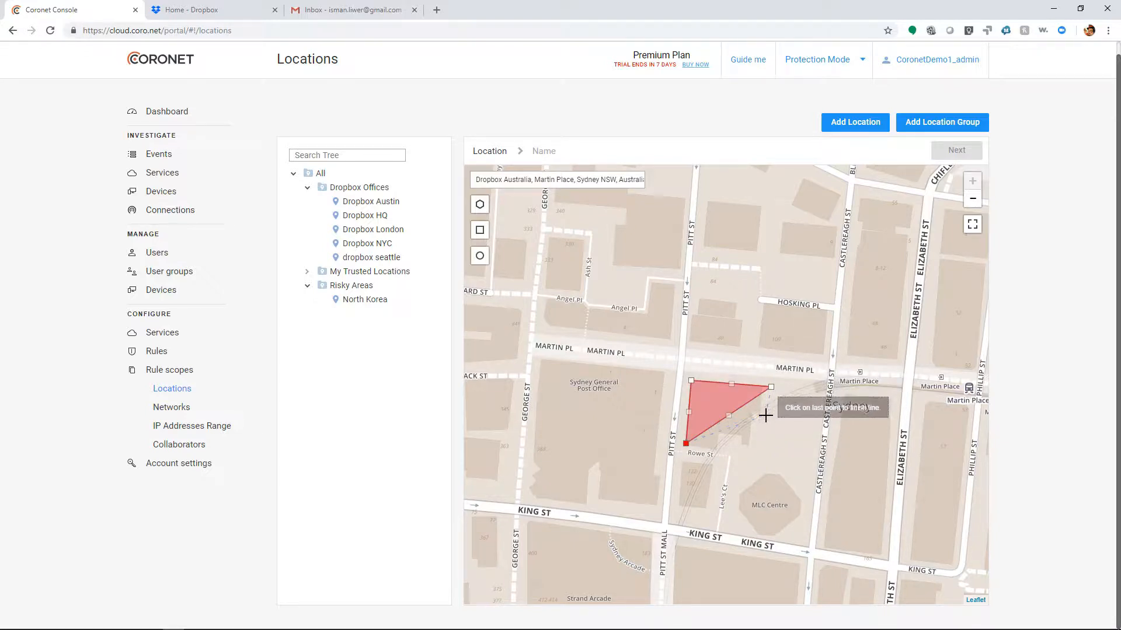
pyautogui.click(757, 414)
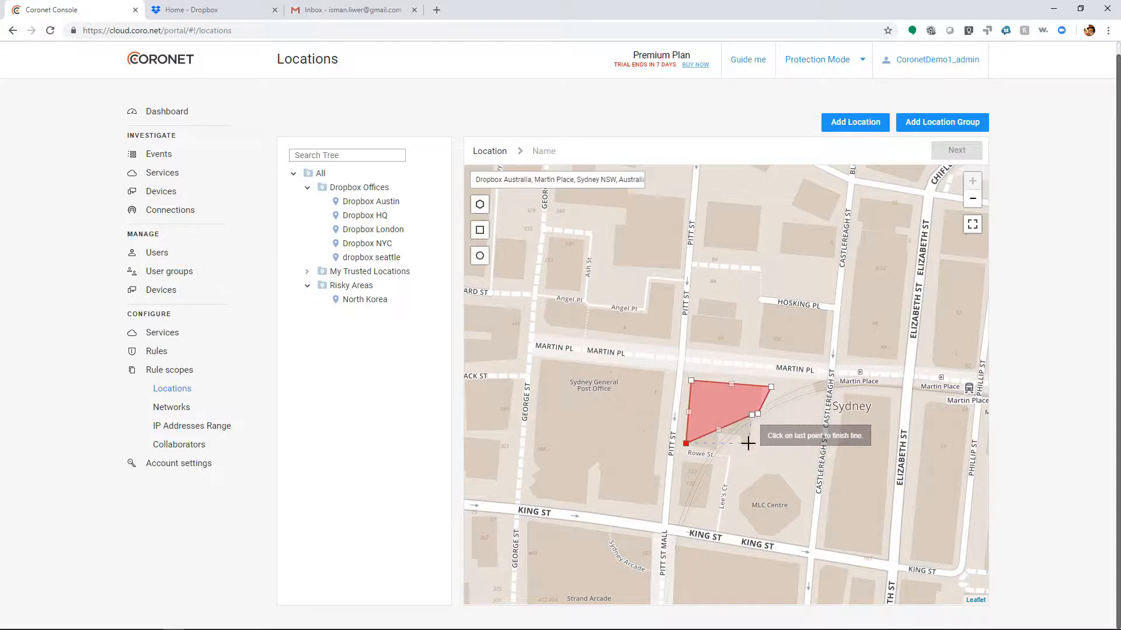
pyautogui.click(749, 444)
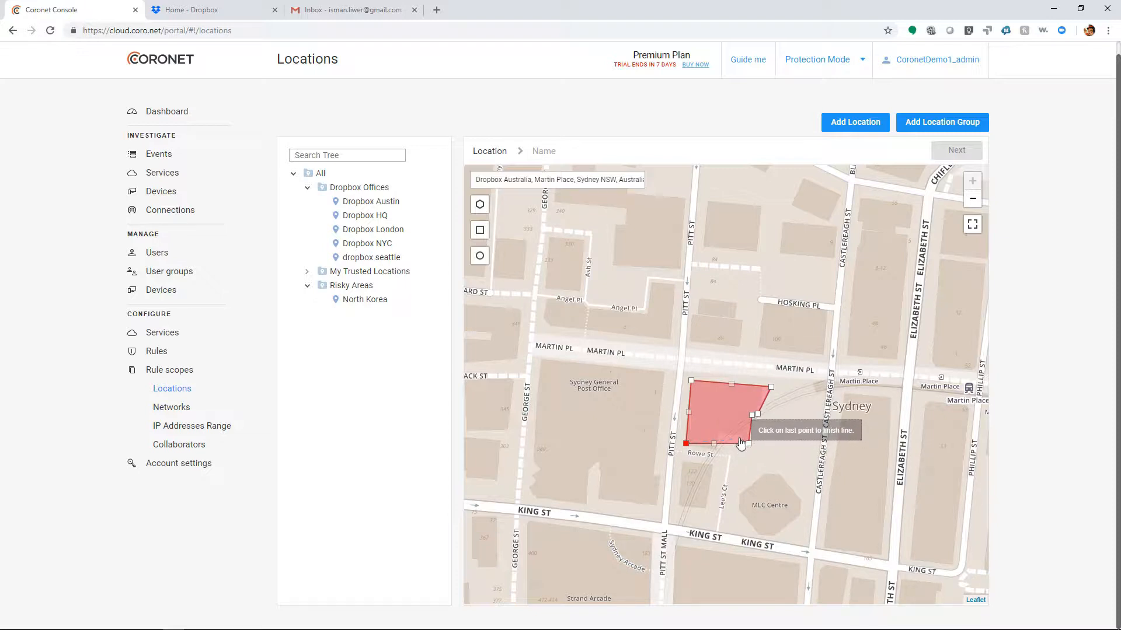
pyautogui.click(739, 437)
pyautogui.click(719, 431)
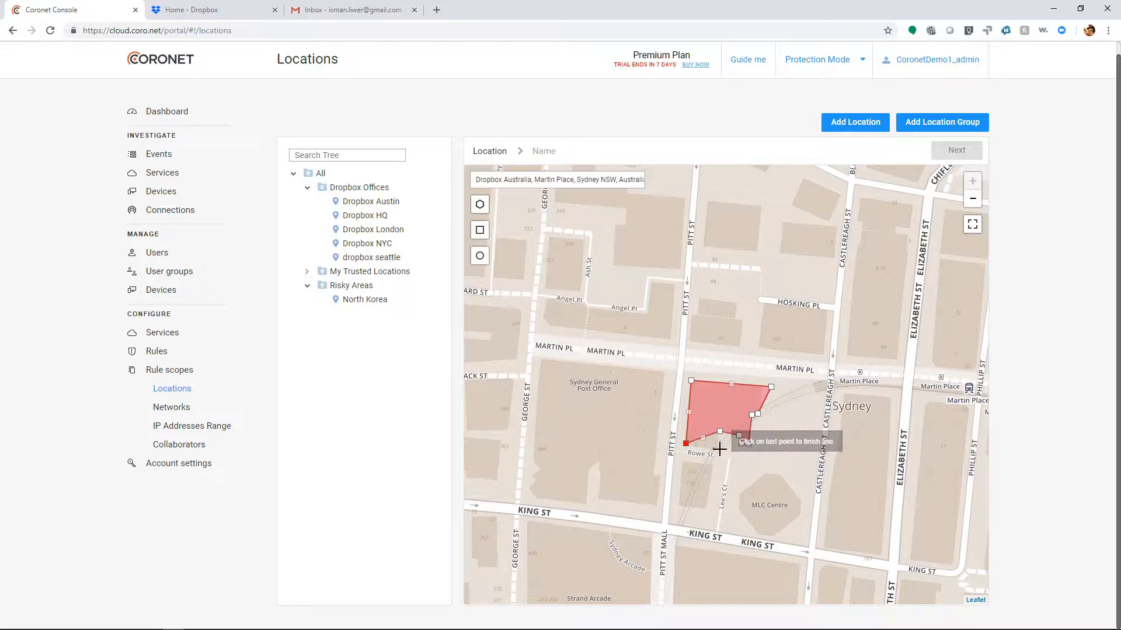
pyautogui.click(717, 453)
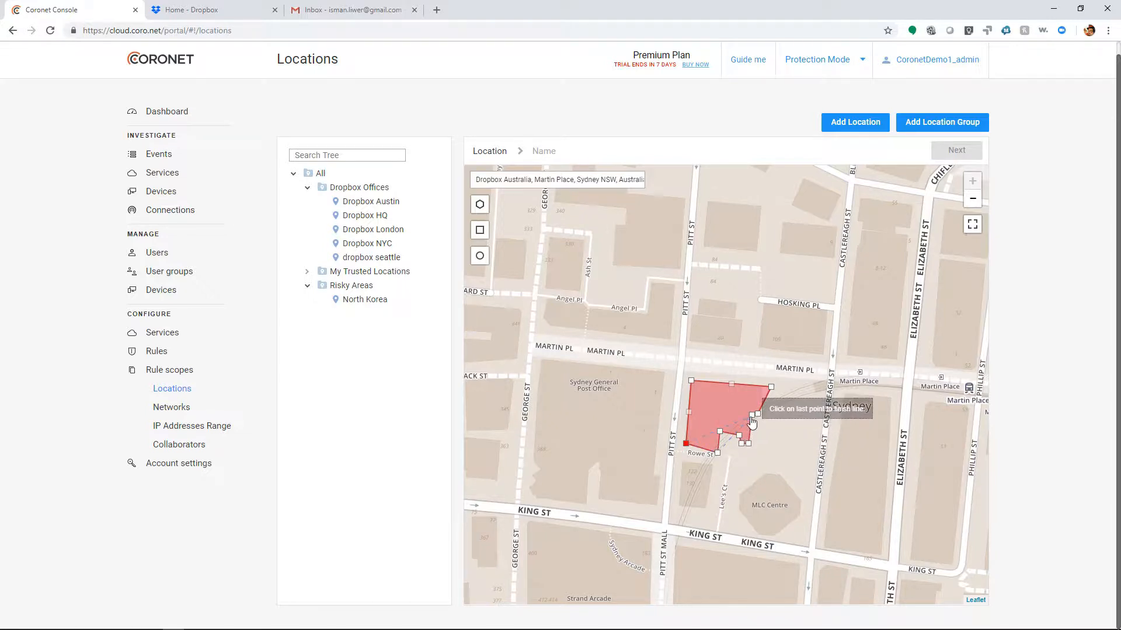
pyautogui.click(685, 444)
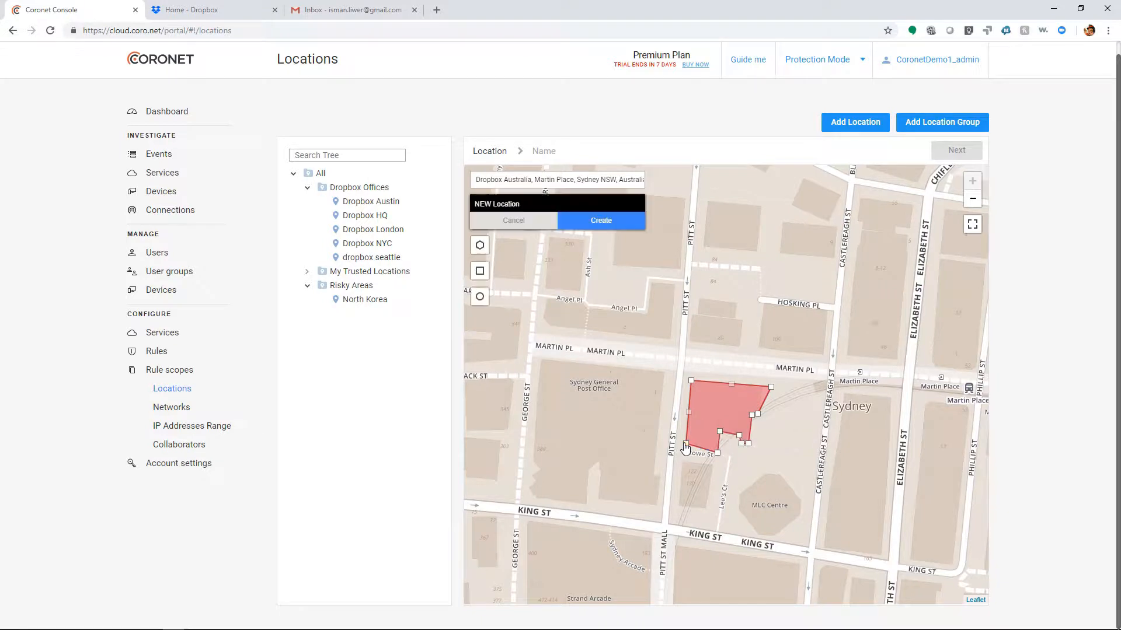
pyautogui.click(578, 224)
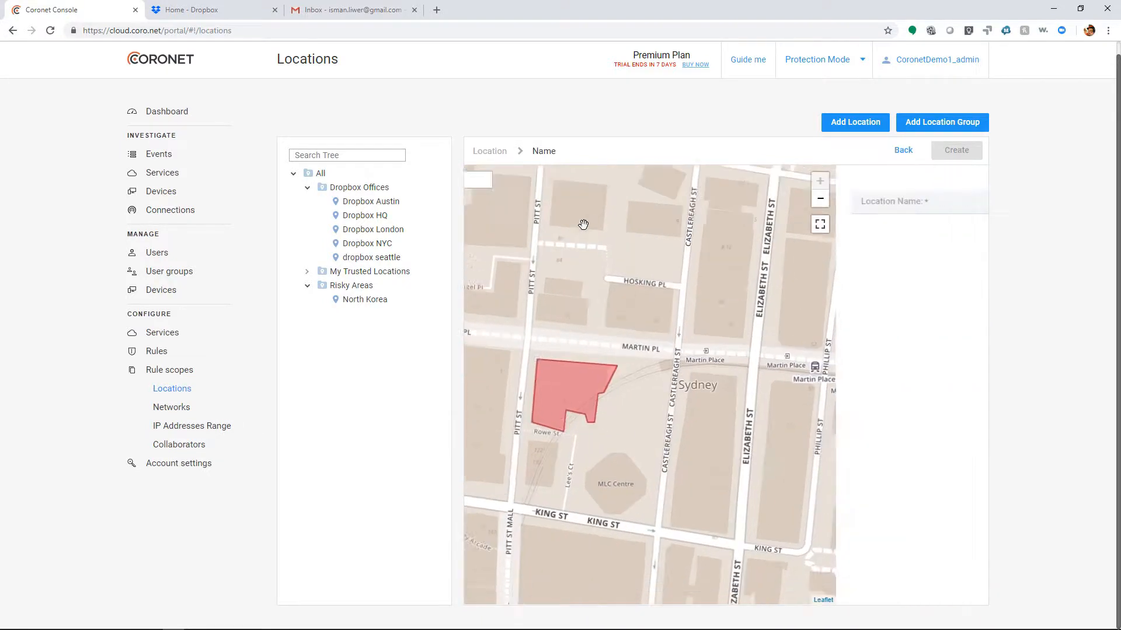
# Name the location Dropbox Australia, assign it to the Dropbox Offices parent group, and create it.
pyautogui.click(556, 203)
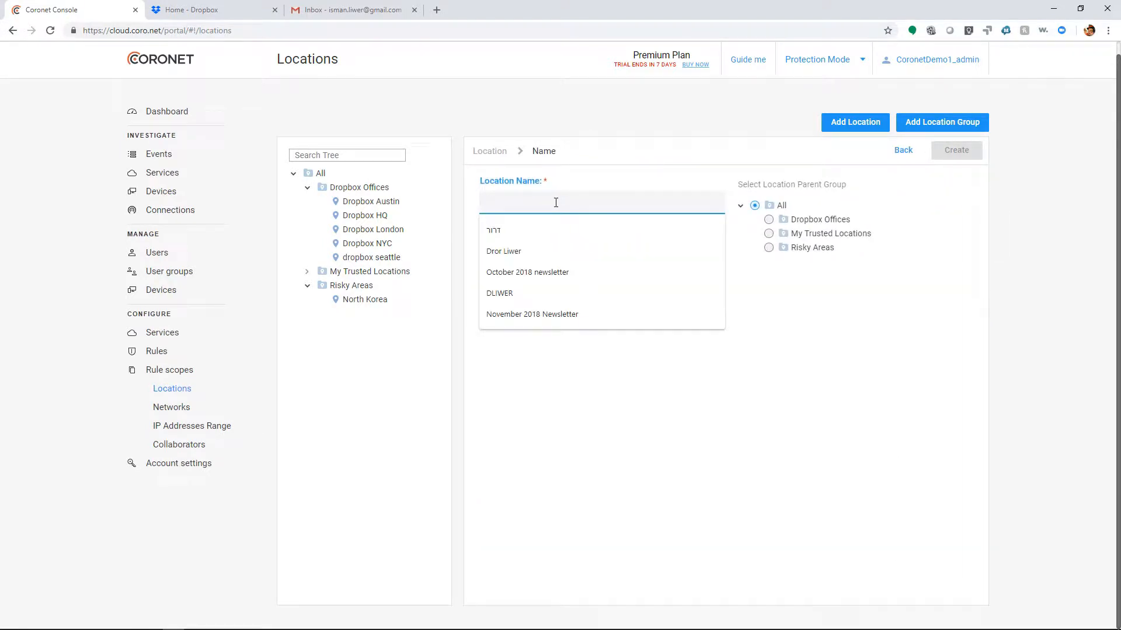
pyautogui.write('Dropbox ')
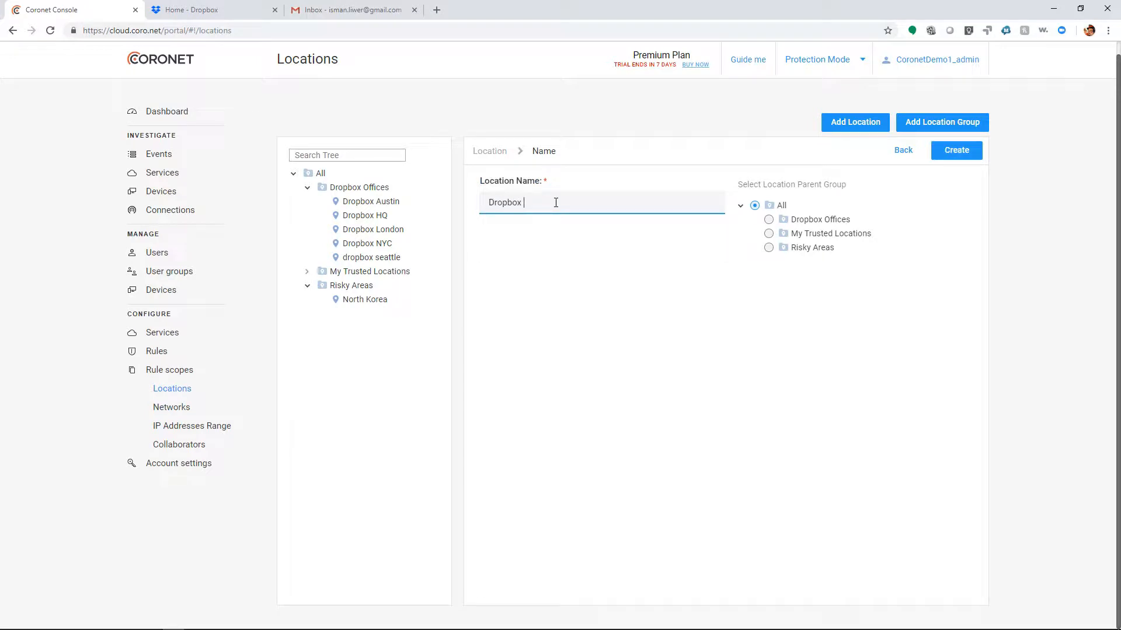
pyautogui.write('Australia')
pyautogui.click(769, 223)
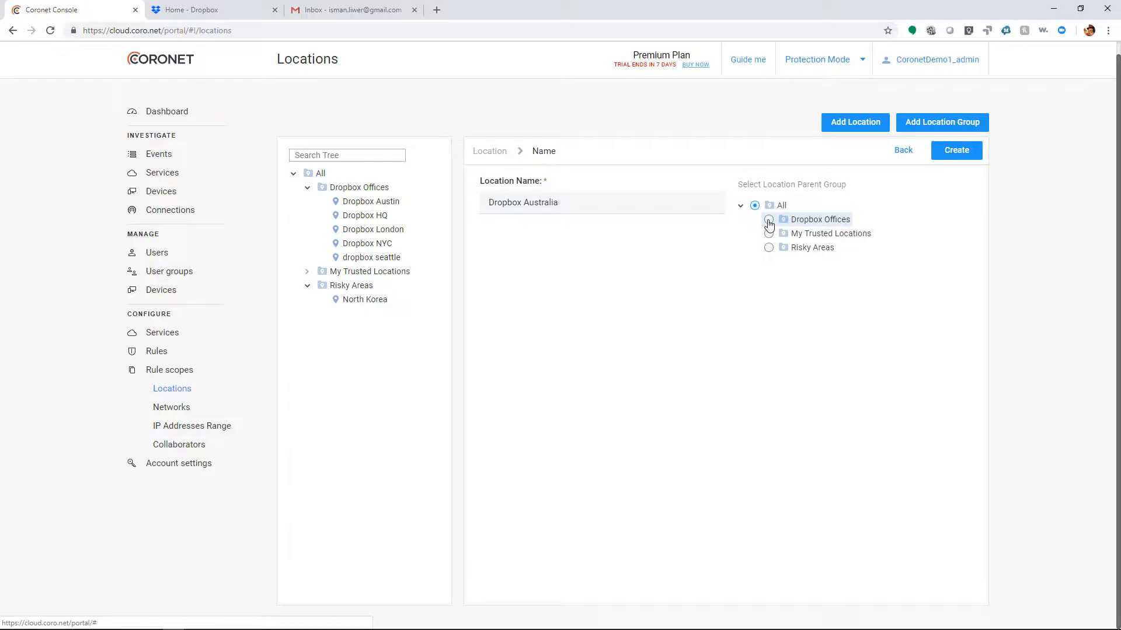
pyautogui.click(947, 152)
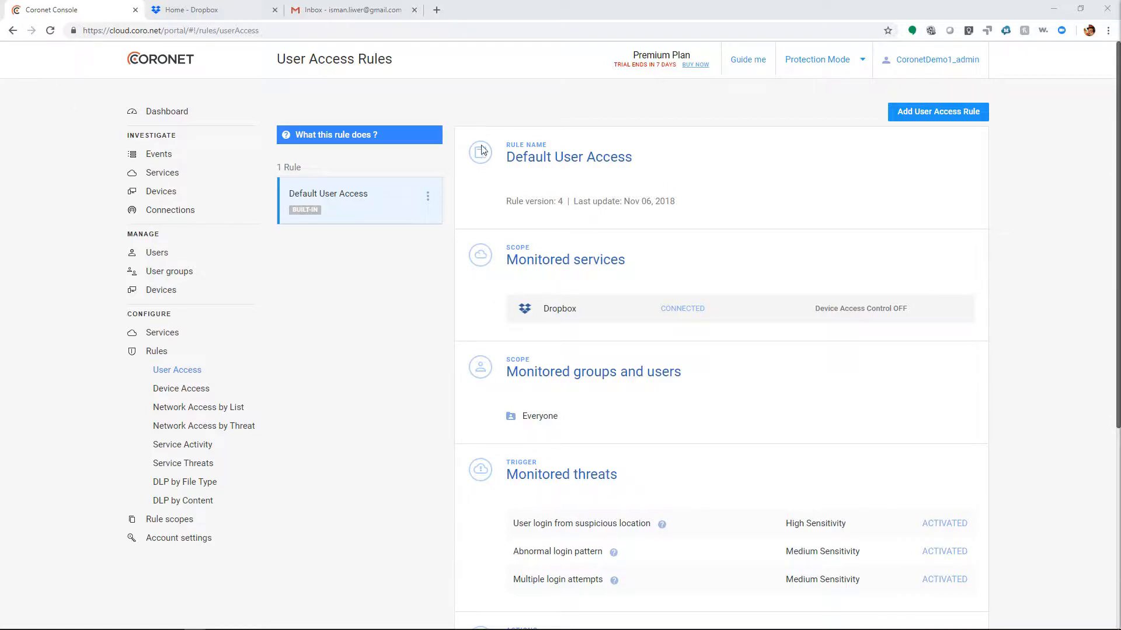
# Review the default user access rule's scope, monitored threats, threat remediation and email notification settings.
pyautogui.scroll(-2, 585, 287)
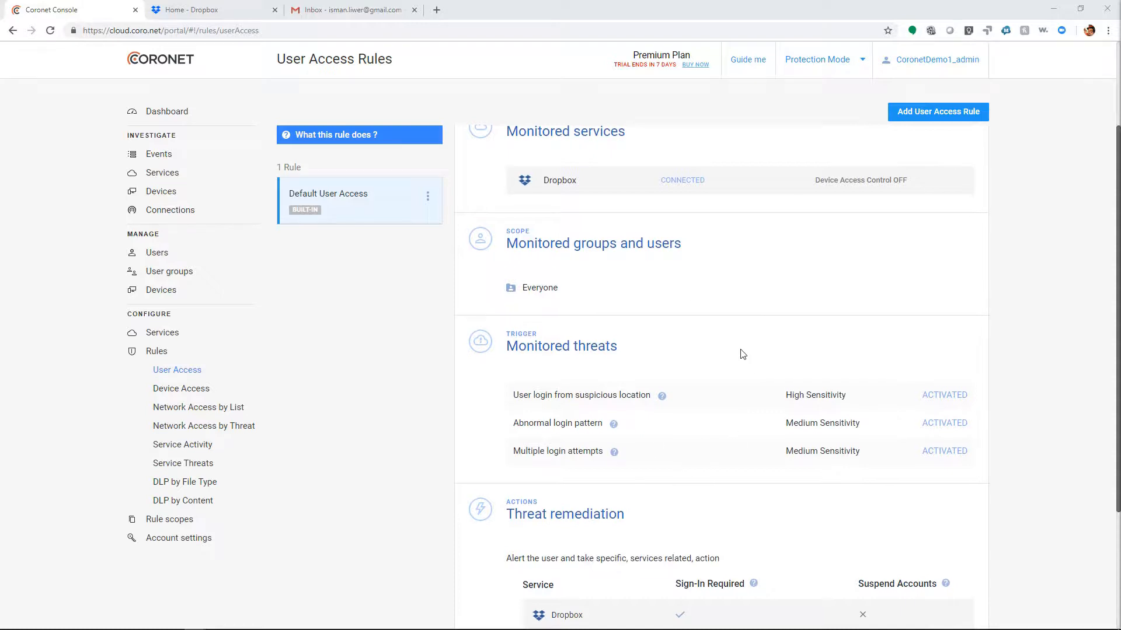
pyautogui.scroll(-3, 749, 360)
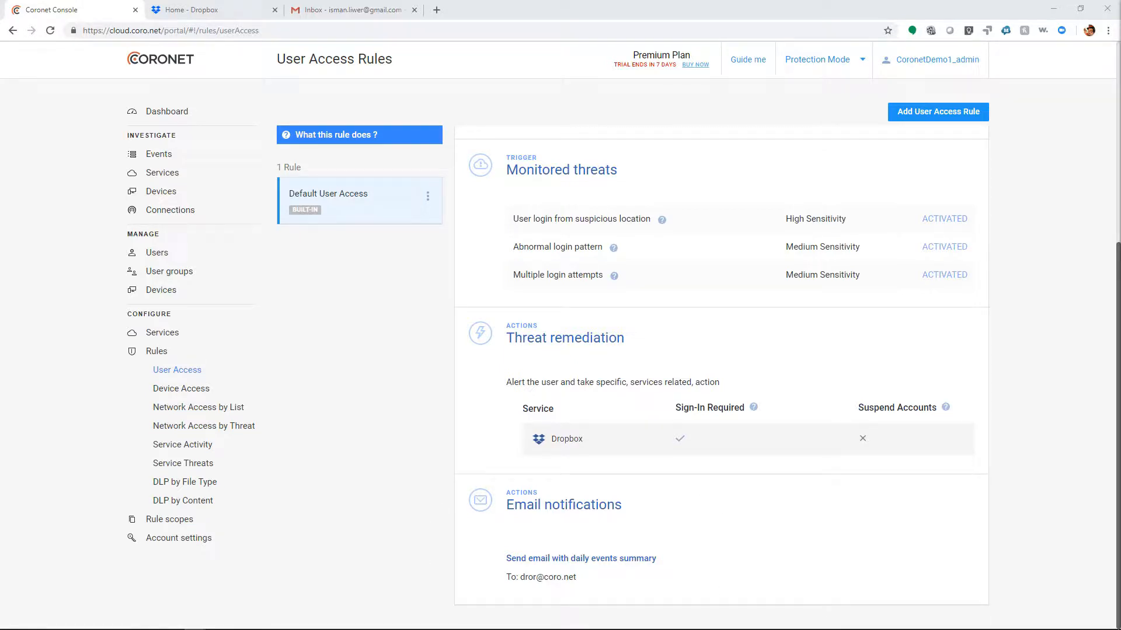
# Add a new service activity rule and name it Demo rule.
pyautogui.click(199, 449)
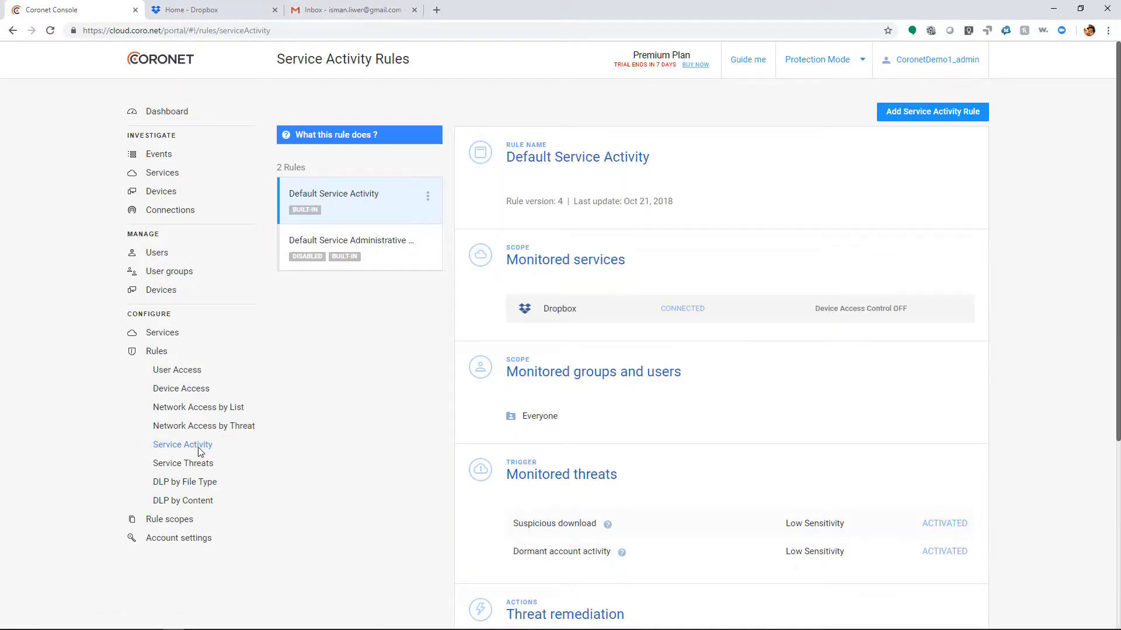
pyautogui.click(968, 116)
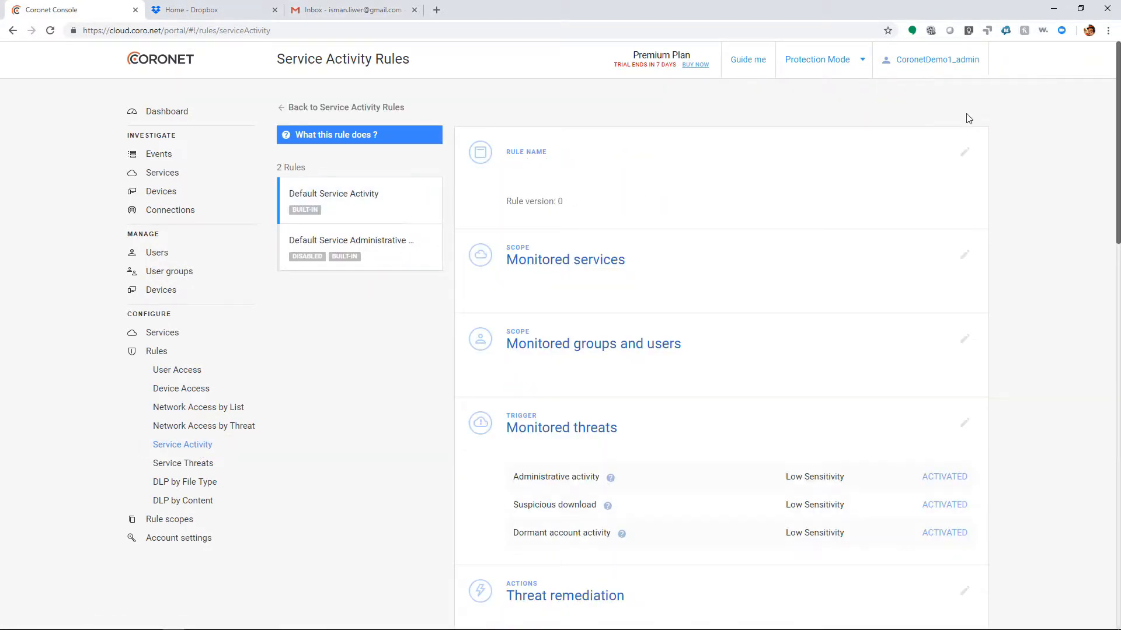
pyautogui.click(342, 200)
pyautogui.write('Demo rule')
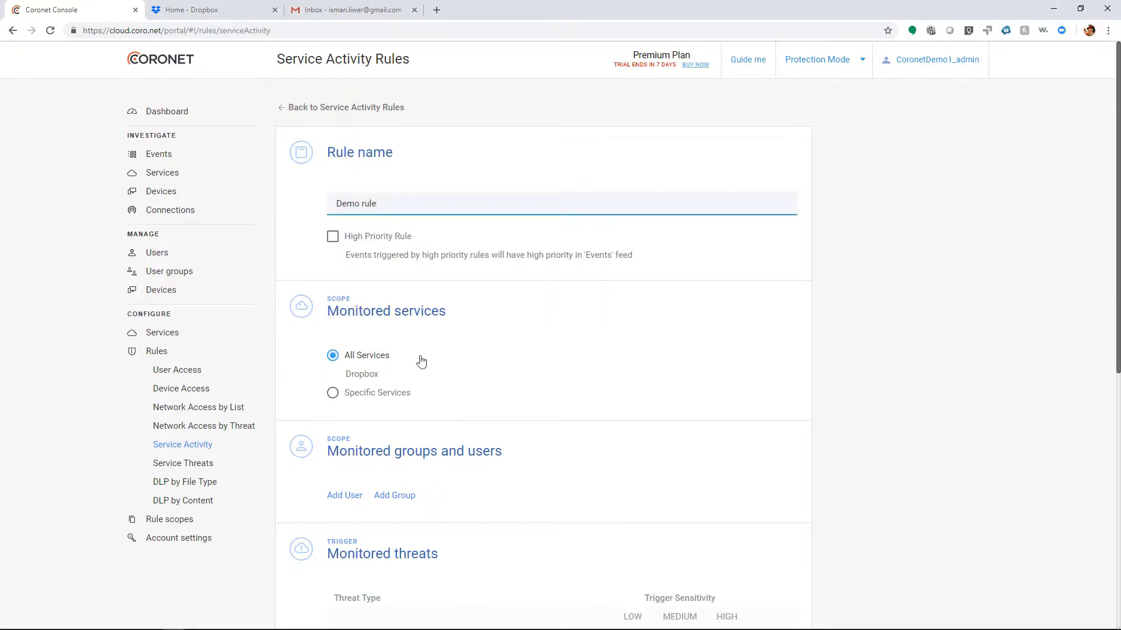
# Add the Everyone group to the rule's monitored groups and users.
pyautogui.scroll(-3, 425, 348)
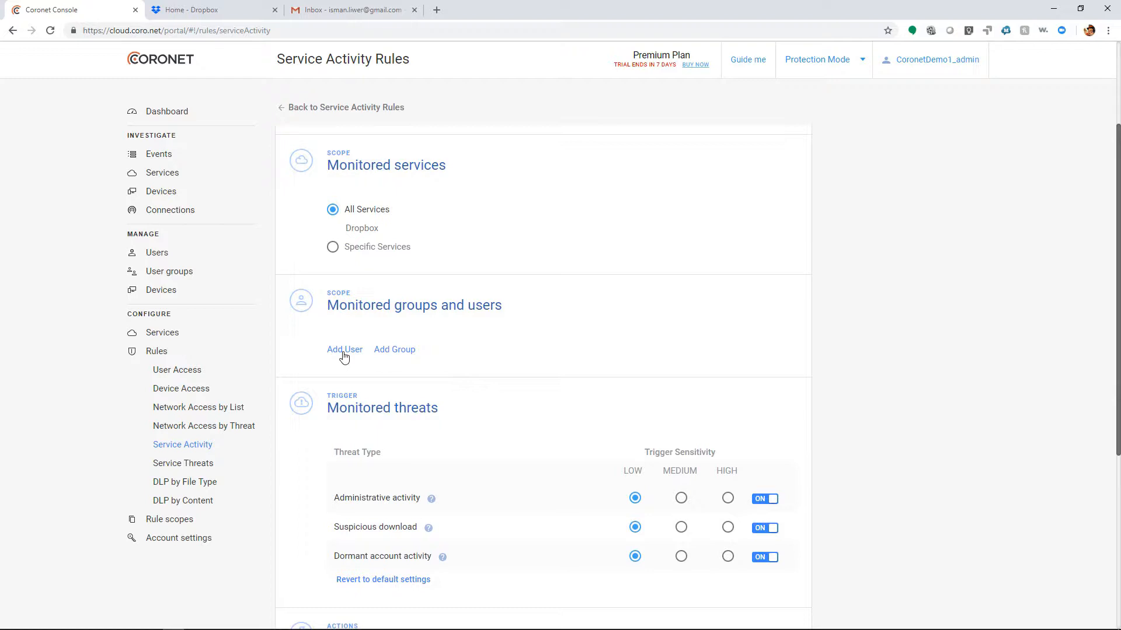
pyautogui.click(408, 353)
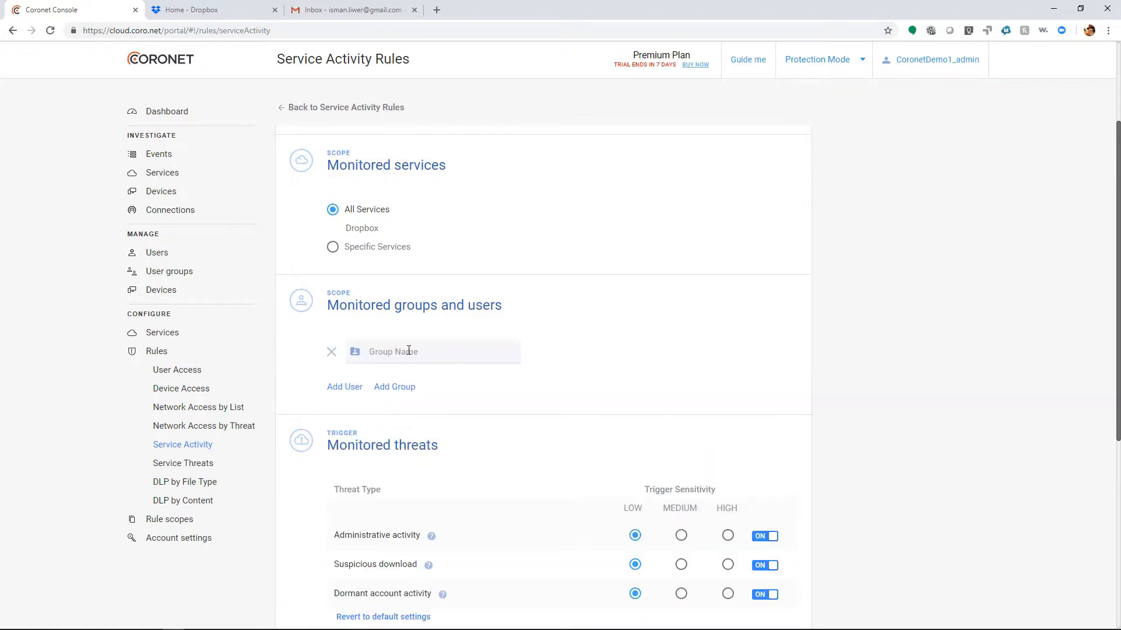
pyautogui.click(408, 217)
# Set threat remediation to alert the user and take service-specific action, with Suspend Accounts enabled for all services.
pyautogui.scroll(-3, 506, 378)
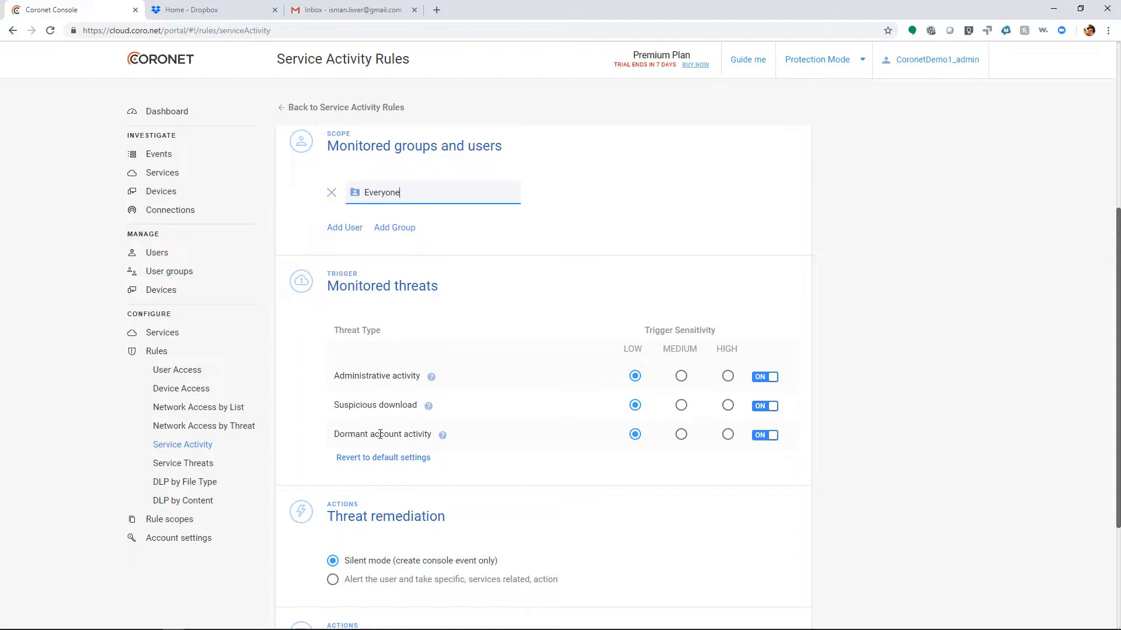
pyautogui.scroll(-3, 380, 434)
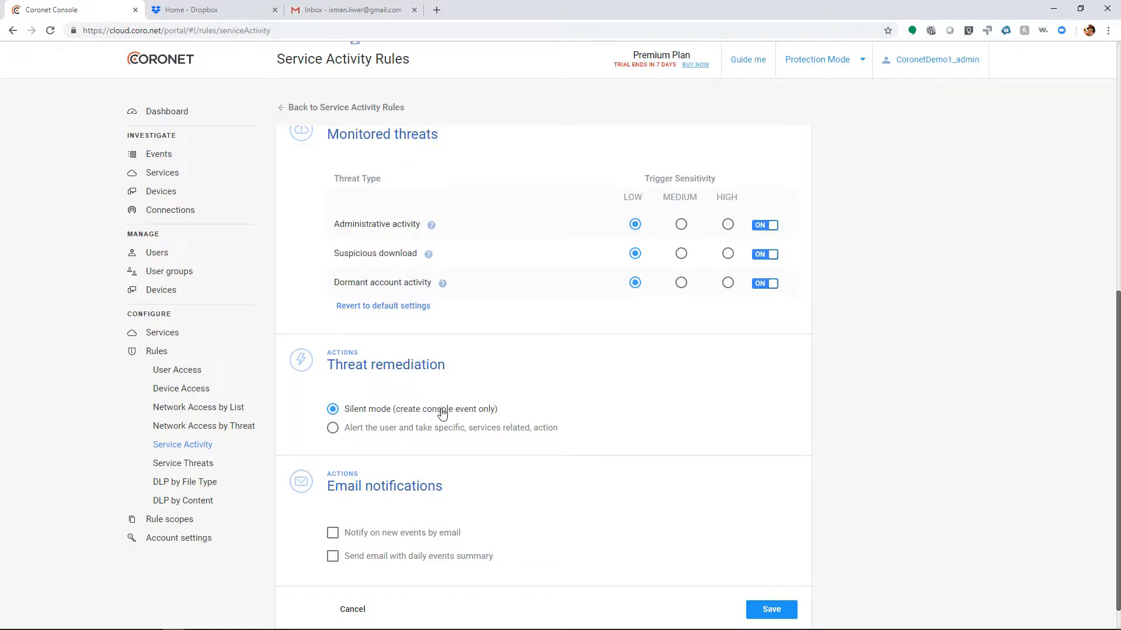
pyautogui.click(436, 434)
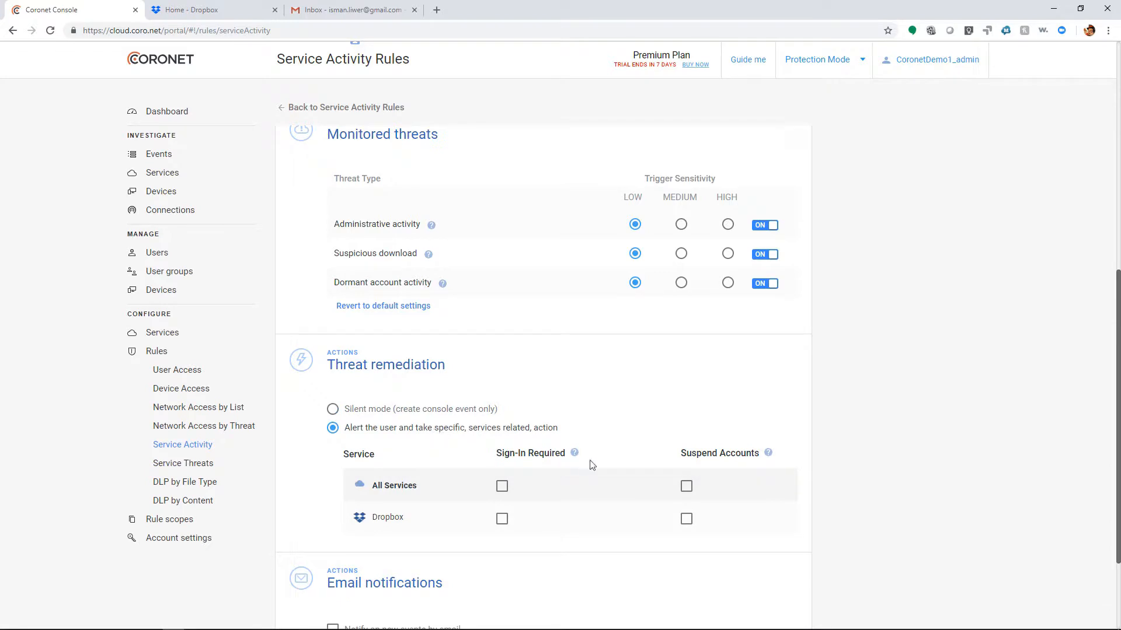
pyautogui.click(687, 486)
pyautogui.scroll(-1, 688, 504)
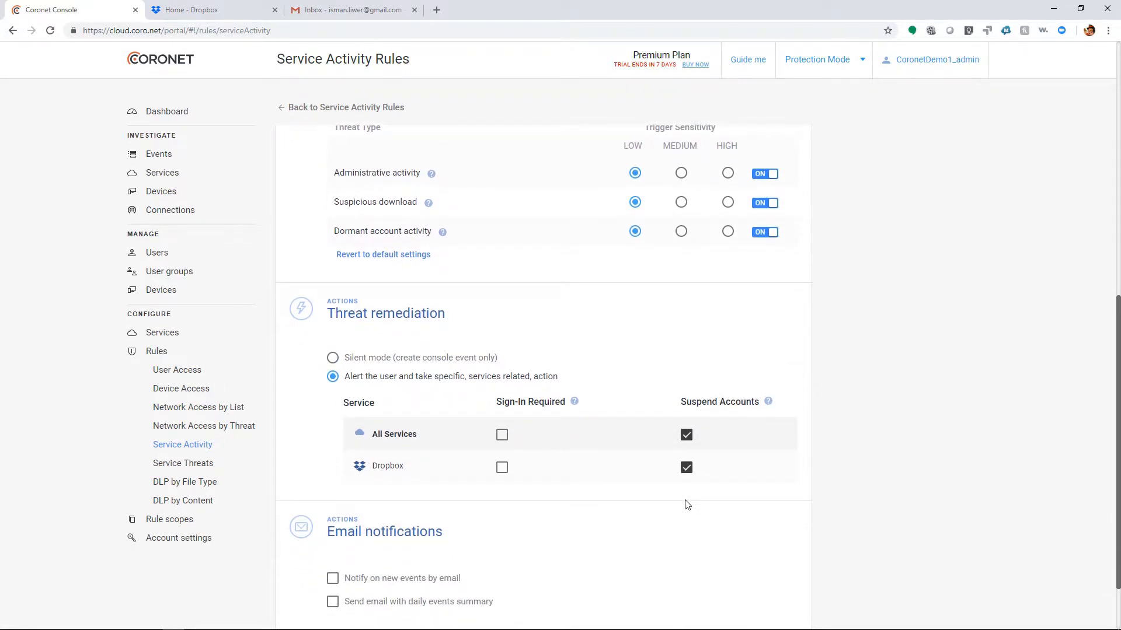
# Turn on the daily events summary email for the service activity rule and enter the recipient's email address.
pyautogui.scroll(-2, 687, 505)
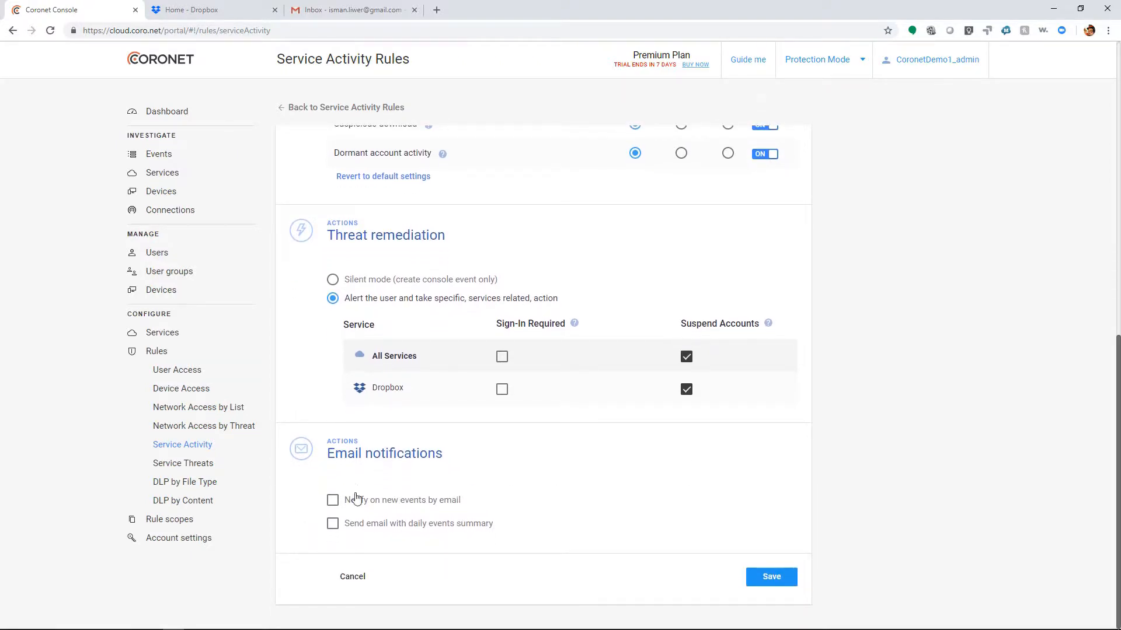
pyautogui.click(332, 528)
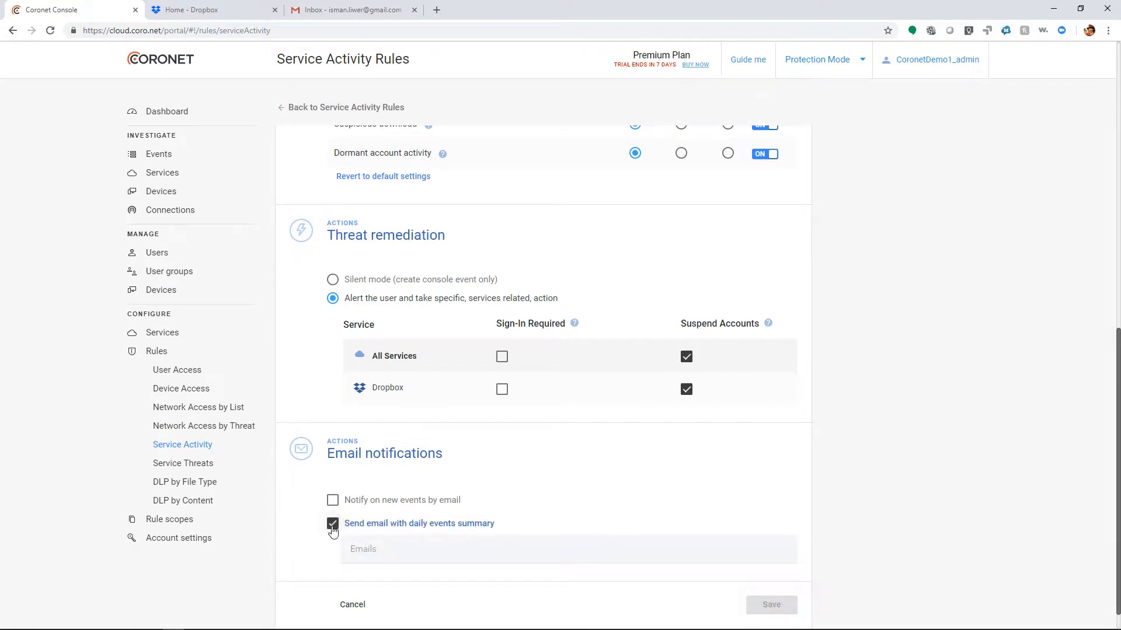
pyautogui.click(371, 547)
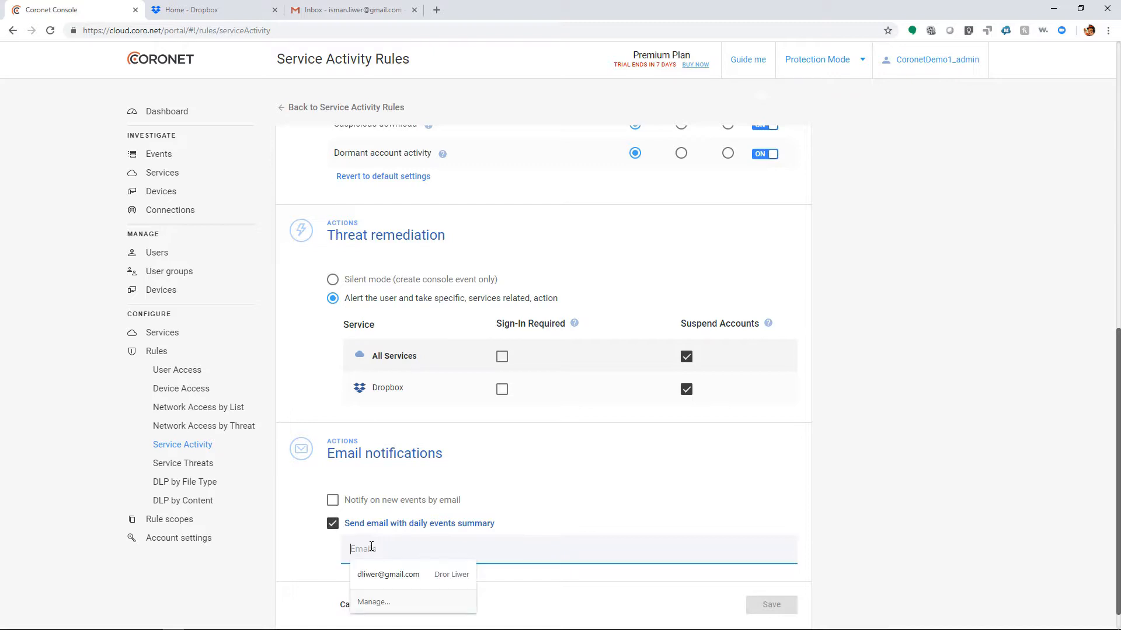
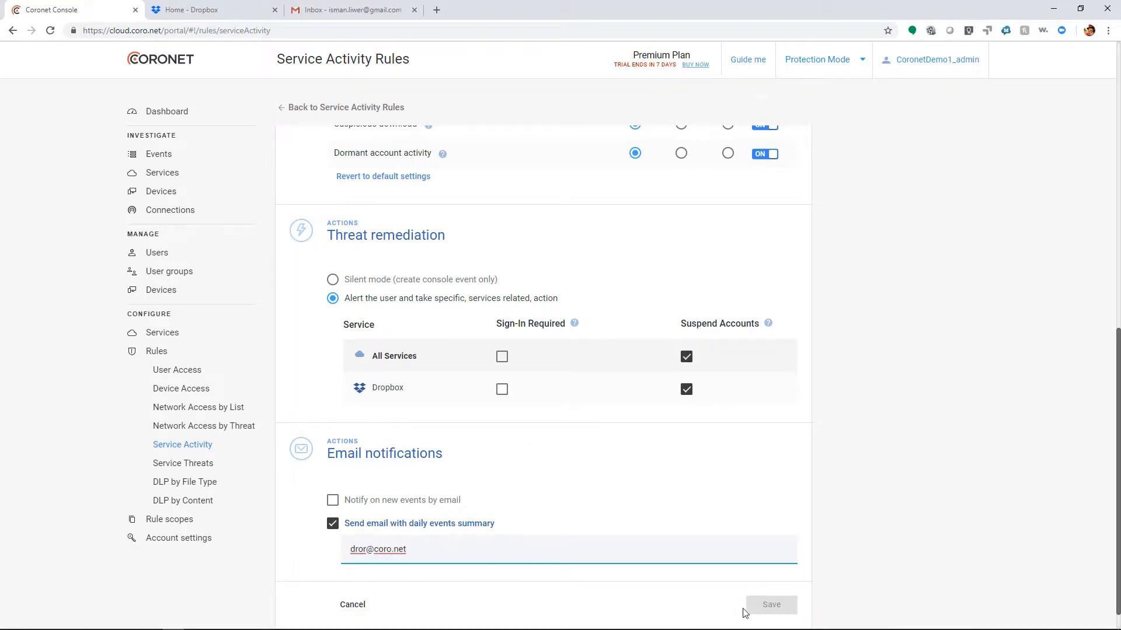
# Start a new DLP file type rule and turn off Certificates, Documents and Other file types as shared content.
pyautogui.click(173, 466)
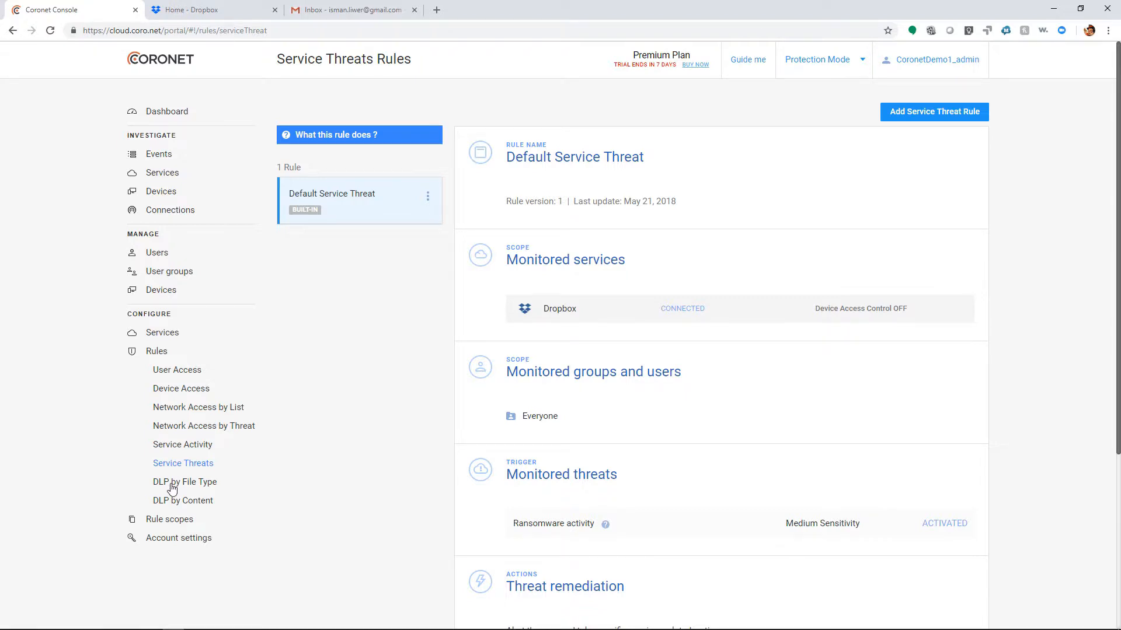
pyautogui.click(172, 488)
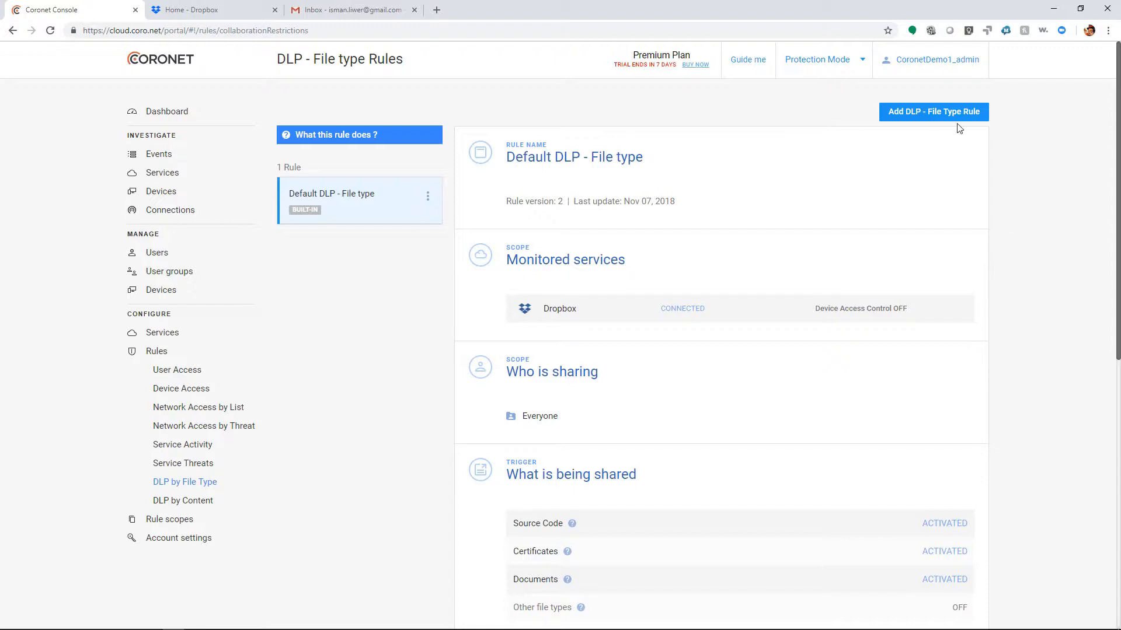
pyautogui.click(928, 114)
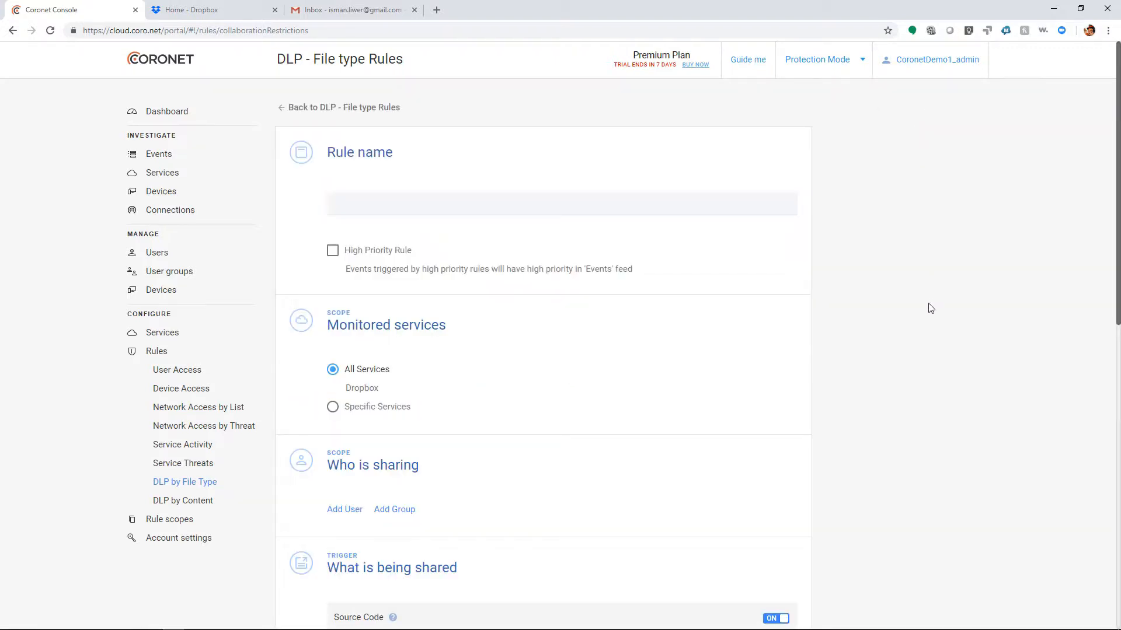
pyautogui.scroll(-5, 880, 292)
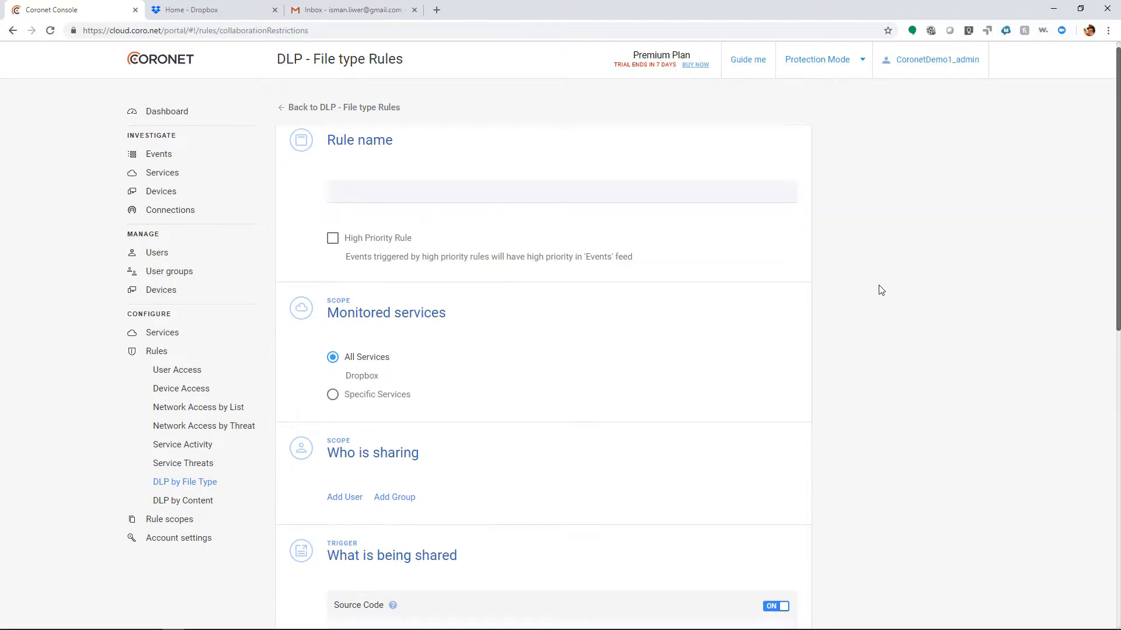
pyautogui.click(779, 302)
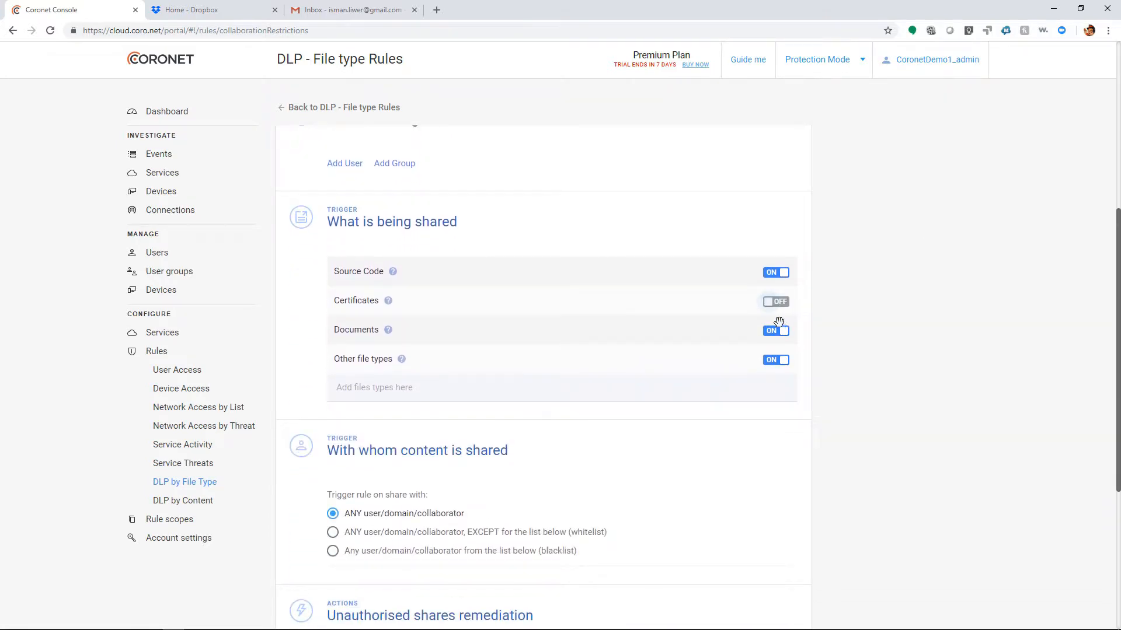
pyautogui.click(779, 331)
pyautogui.click(778, 360)
# Trigger the file type rule on sharing with anyone except a whitelist, entering coro.net as the domain.
pyautogui.scroll(-2, 663, 302)
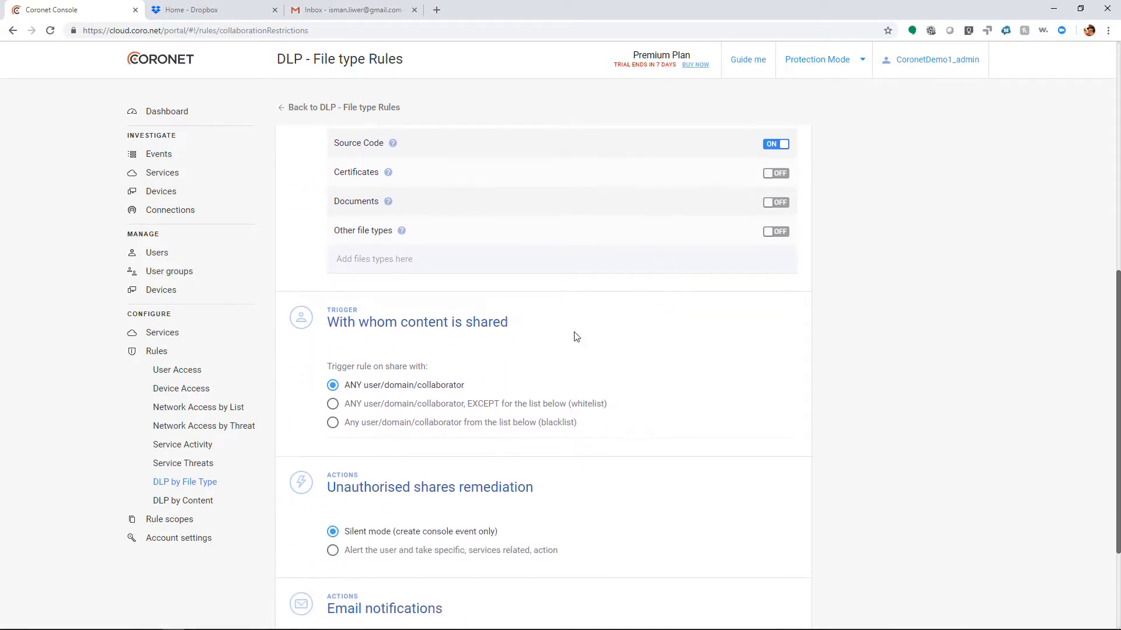
pyautogui.click(506, 409)
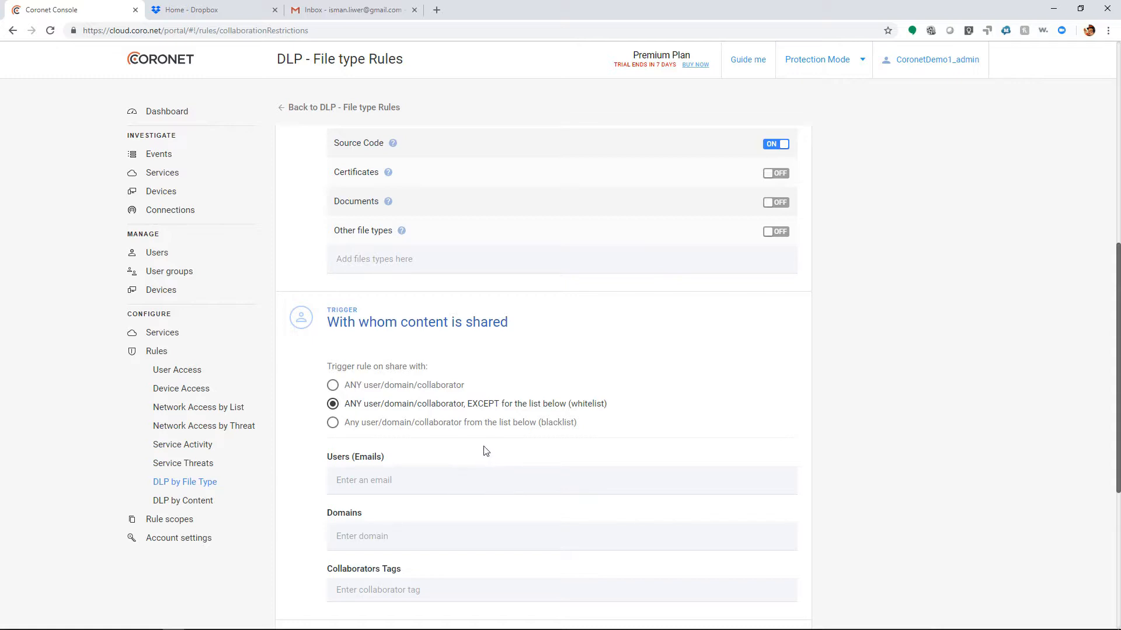
pyautogui.click(424, 536)
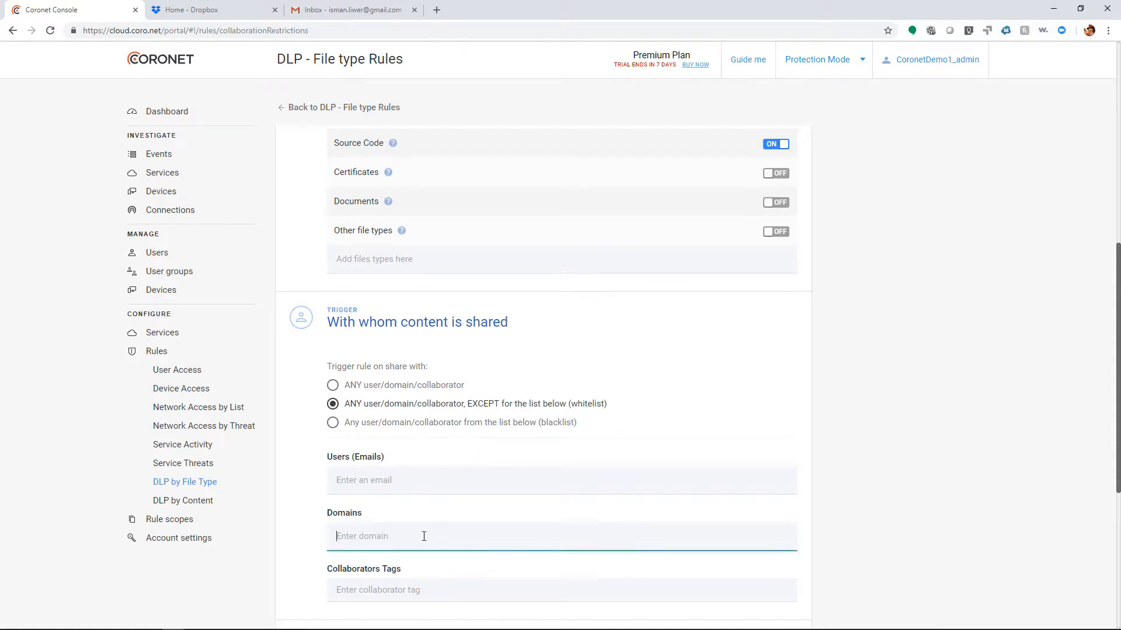
pyautogui.write('coro.net')
# Set unauthorised shares remediation to alert the user and take service-specific action, with Notify file editor enabled for all services.
pyautogui.scroll(-4, 425, 548)
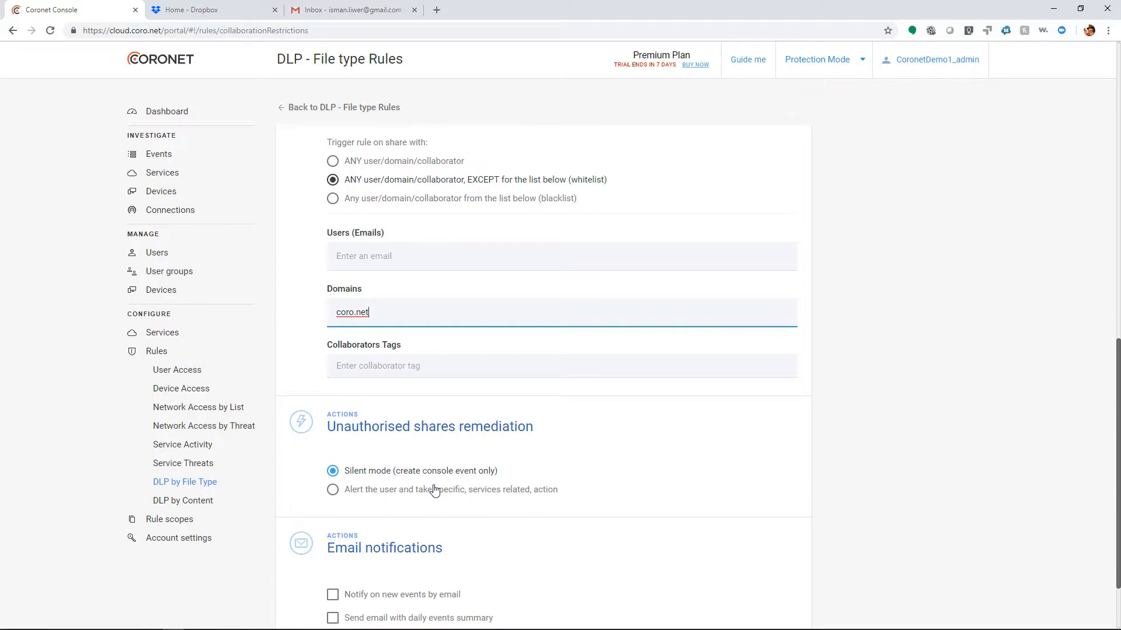
pyautogui.click(362, 496)
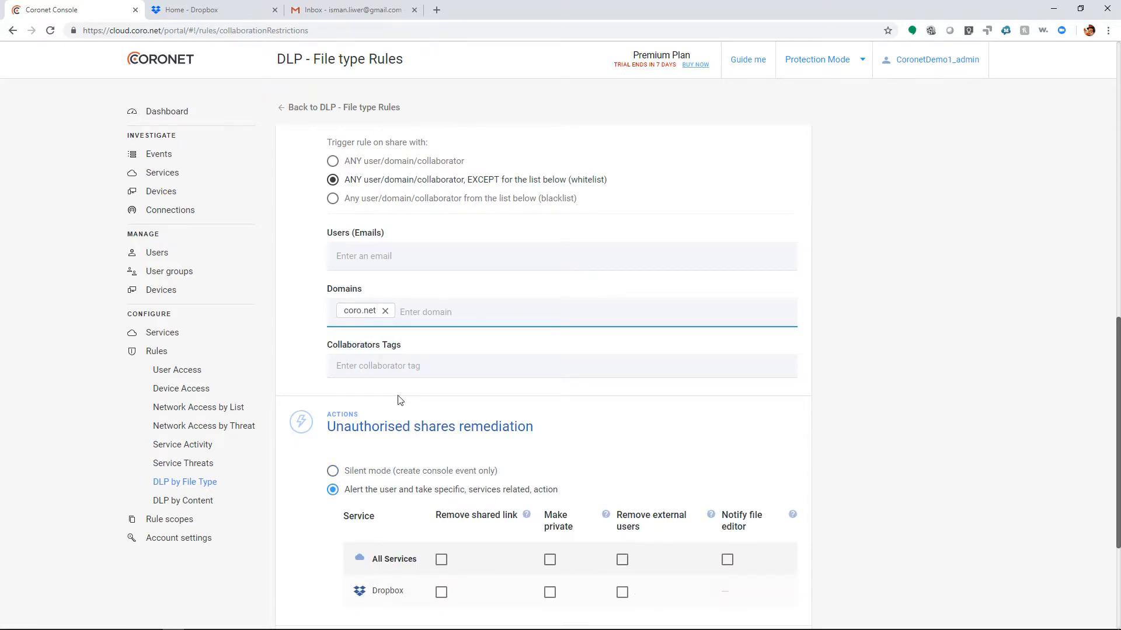
pyautogui.click(727, 560)
# Turn on the daily events summary email, enter the recipient's email address and save the file type rule.
pyautogui.scroll(-3, 724, 575)
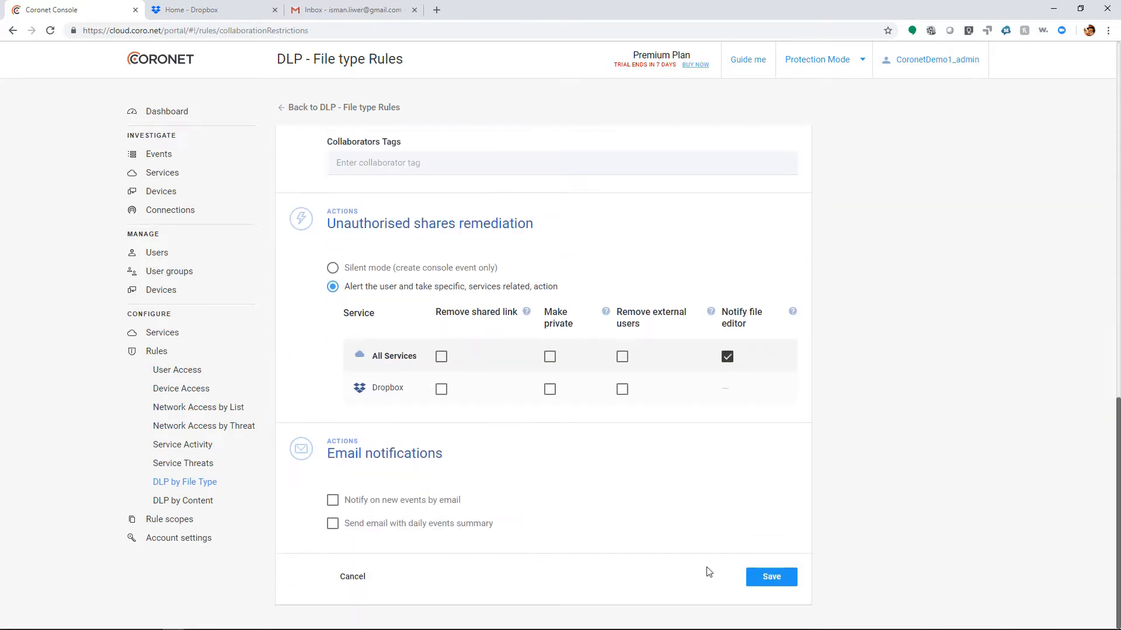
pyautogui.click(333, 524)
pyautogui.click(378, 543)
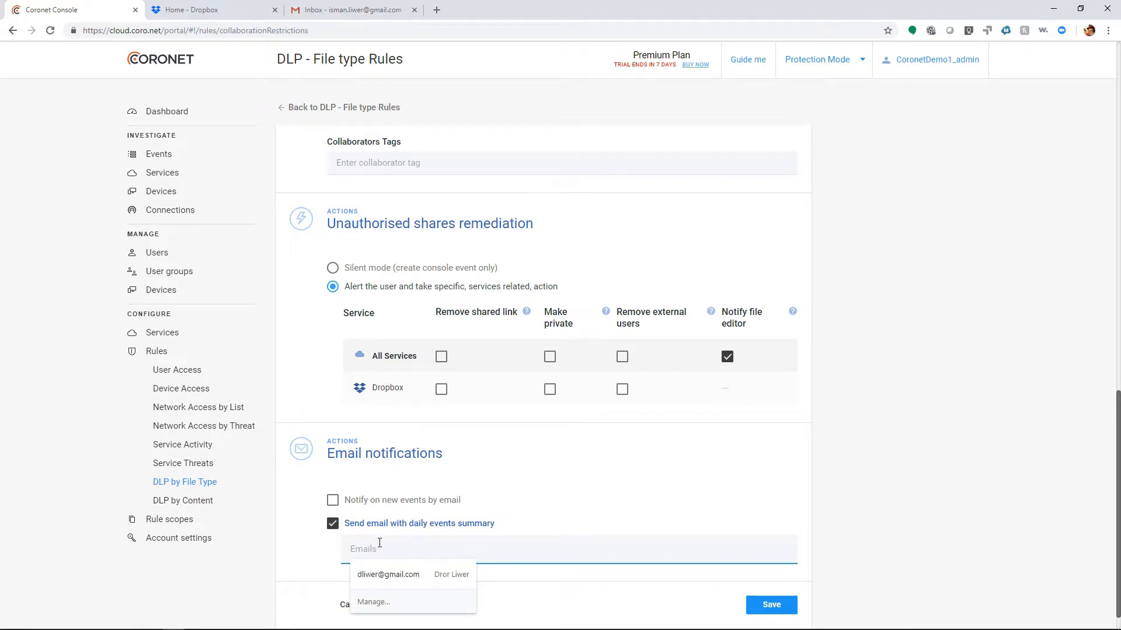
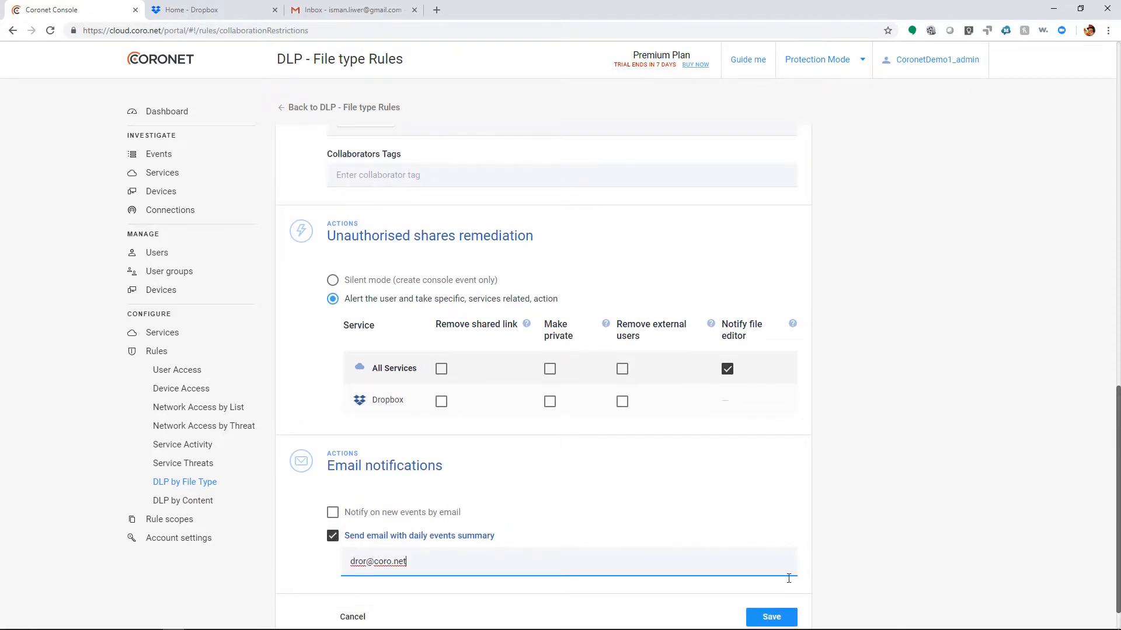
pyautogui.click(769, 620)
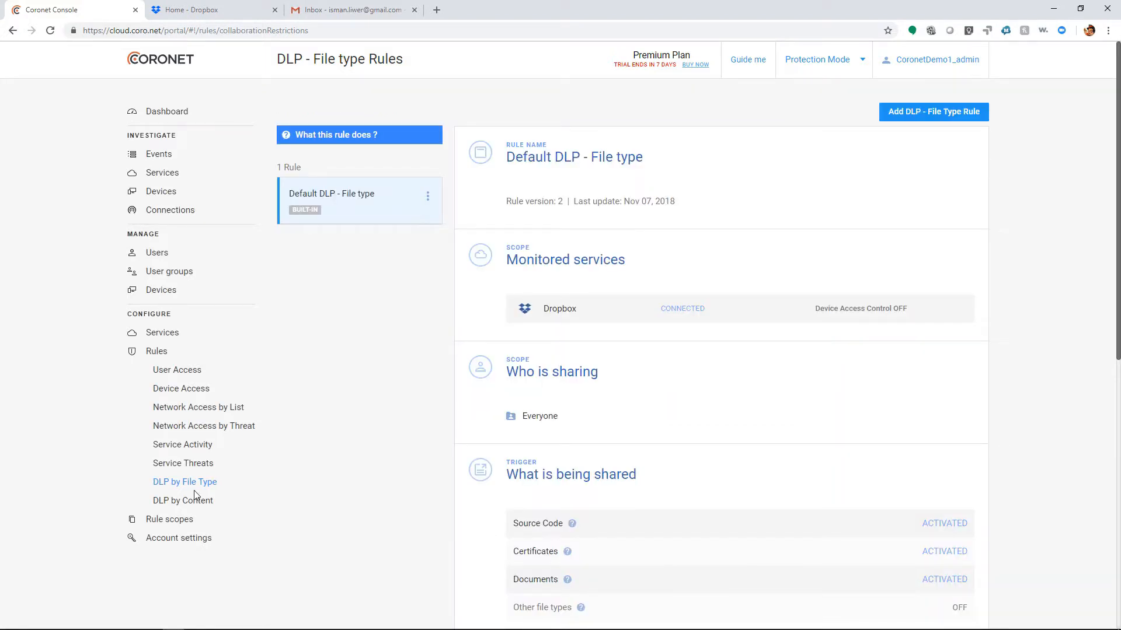
# Add a new DLP content rule and name it demo.
pyautogui.click(194, 500)
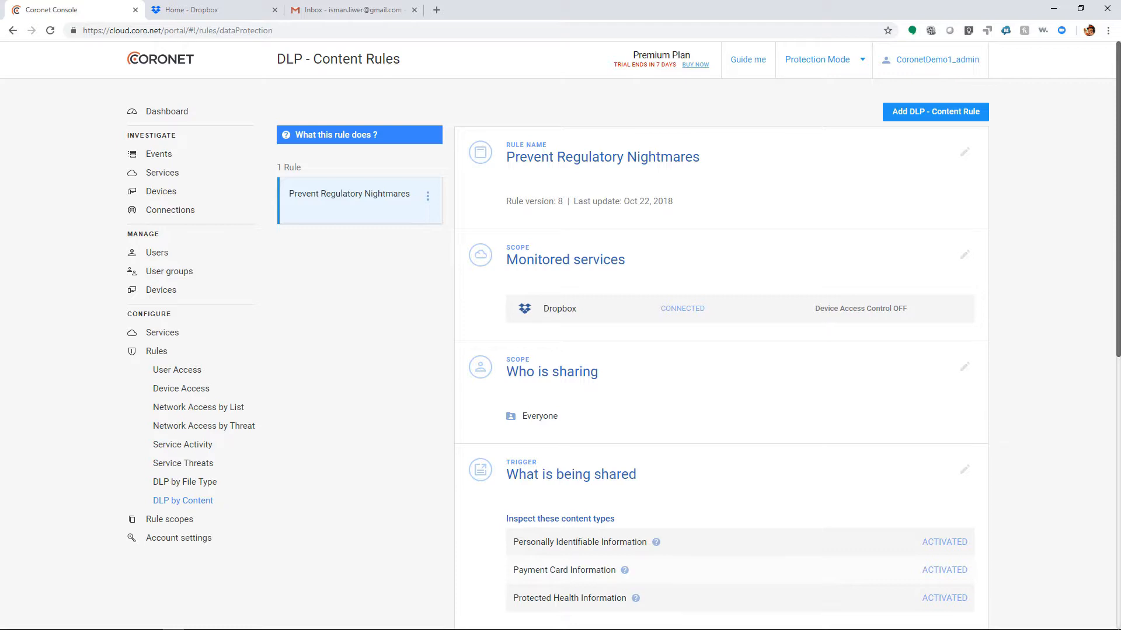
pyautogui.click(928, 113)
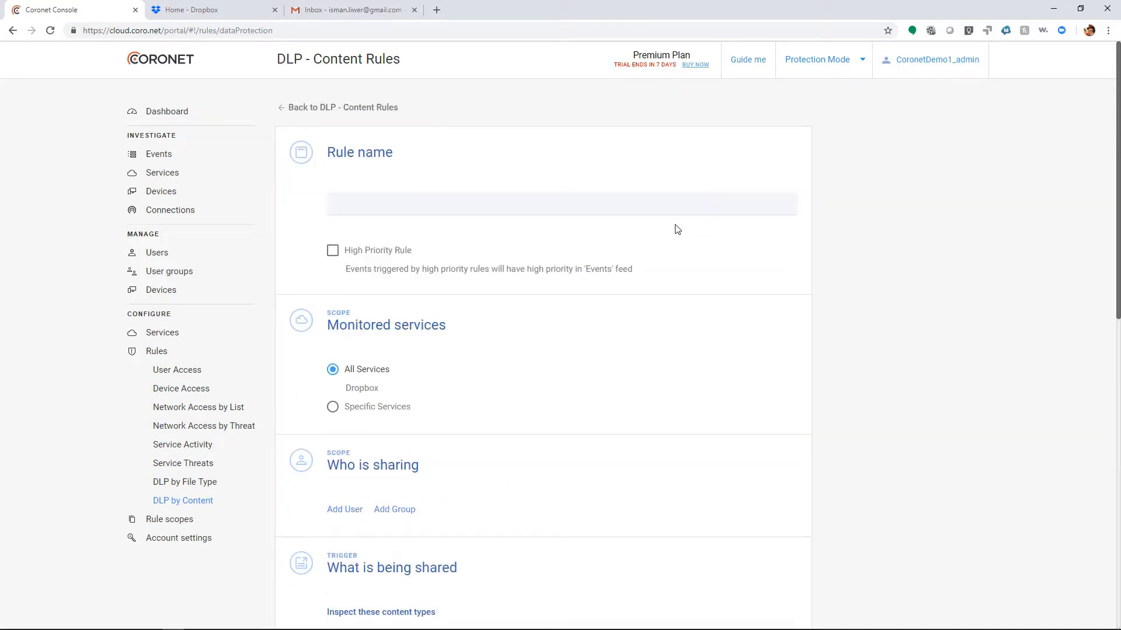
pyautogui.click(533, 200)
pyautogui.write('demo')
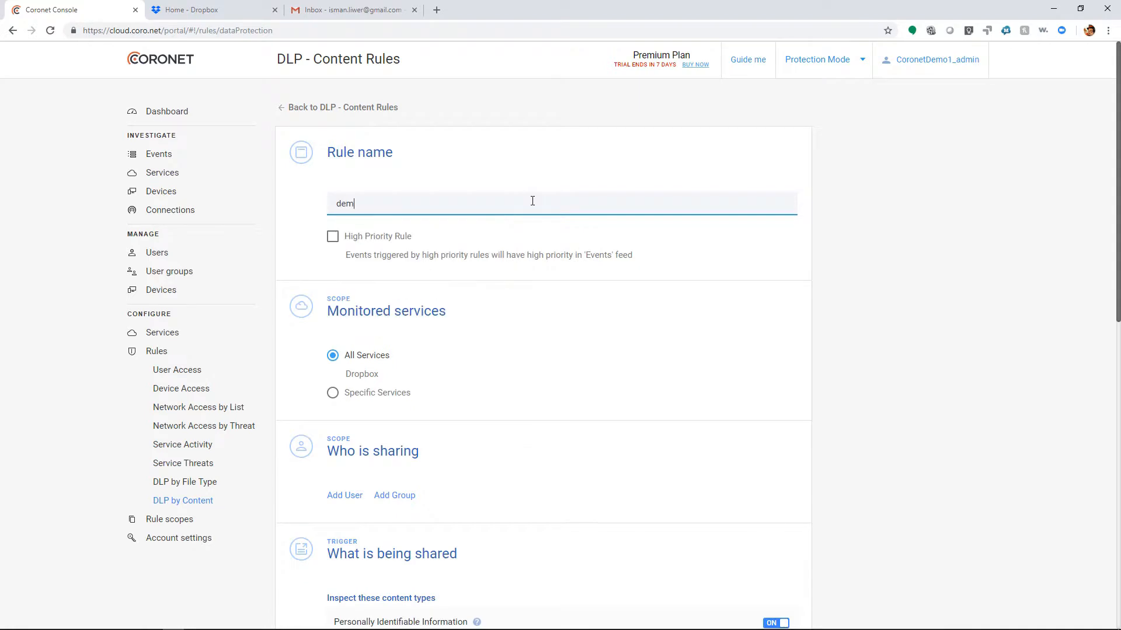
pyautogui.press('Tab')
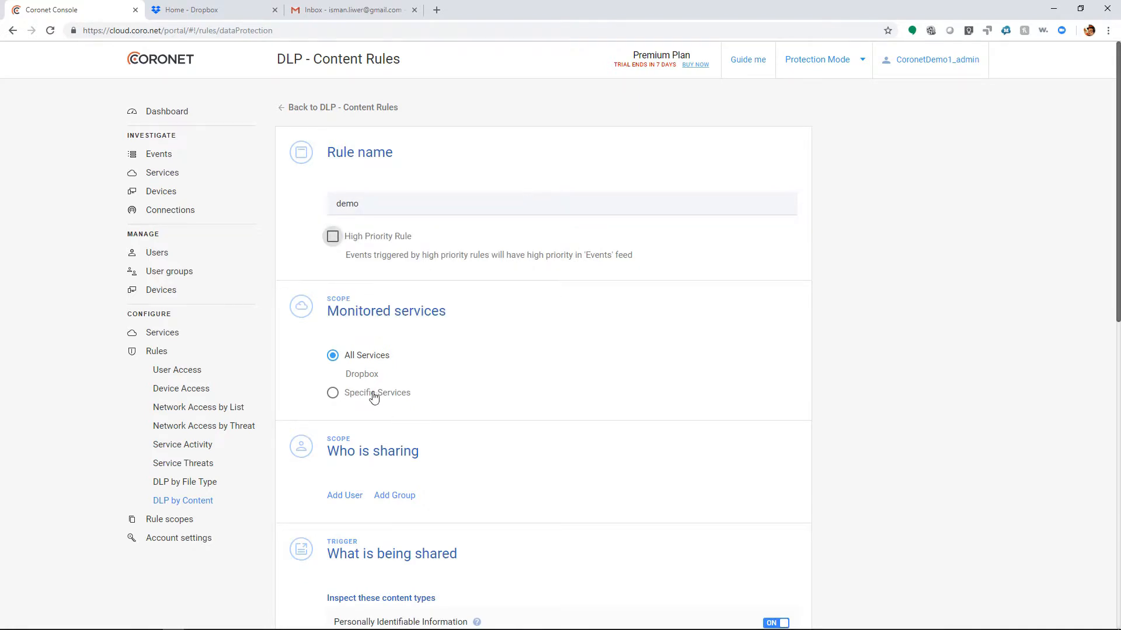
# Add the Finance group under who is sharing and turn off inspection of Protected Health Information.
pyautogui.scroll(-1, 374, 370)
pyautogui.scroll(-1, 374, 369)
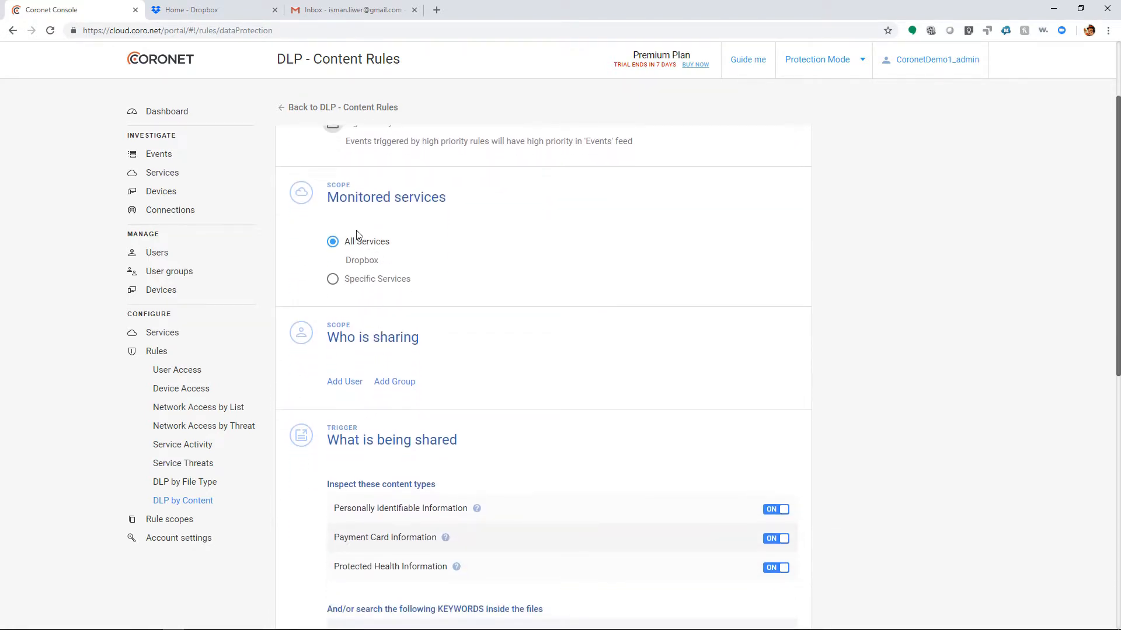
pyautogui.click(402, 383)
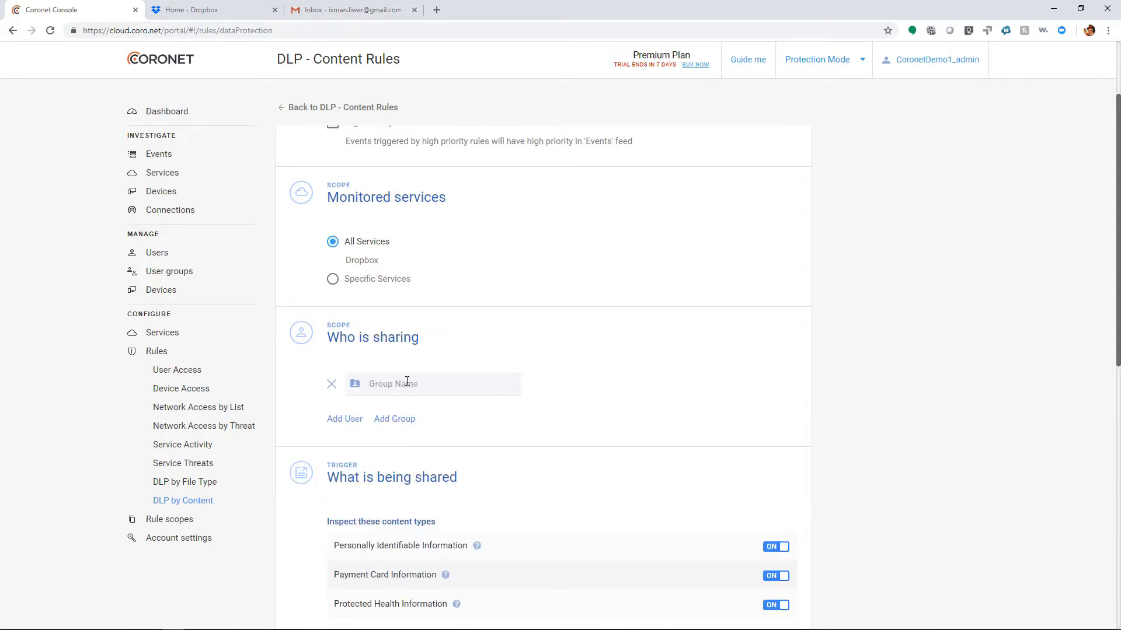
pyautogui.click(407, 382)
pyautogui.click(405, 367)
pyautogui.scroll(-3, 416, 376)
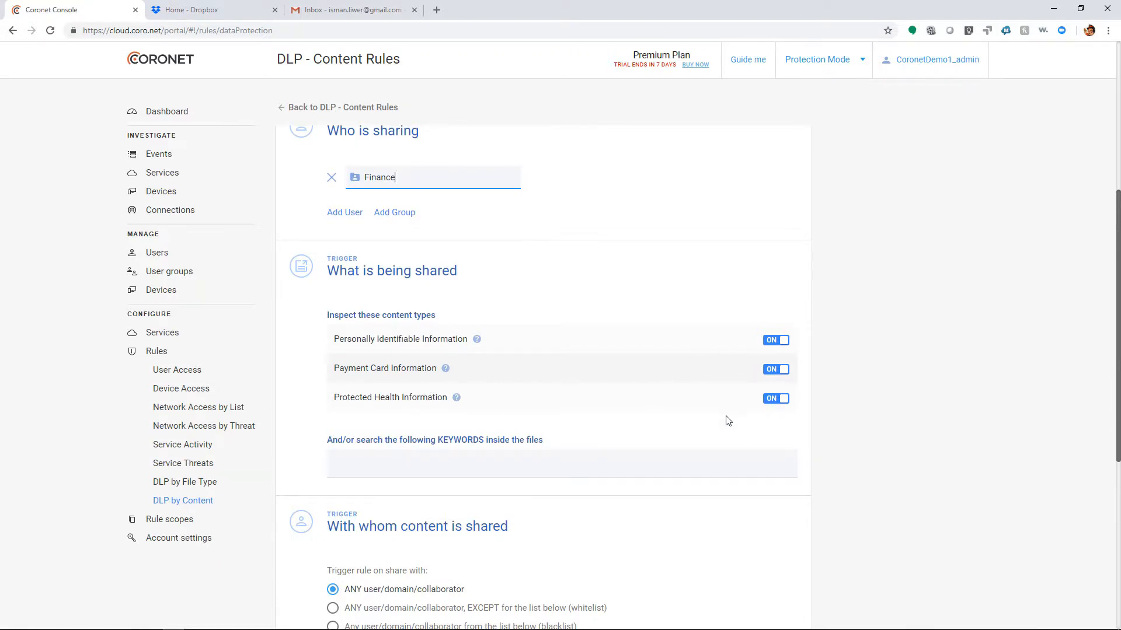
pyautogui.click(772, 397)
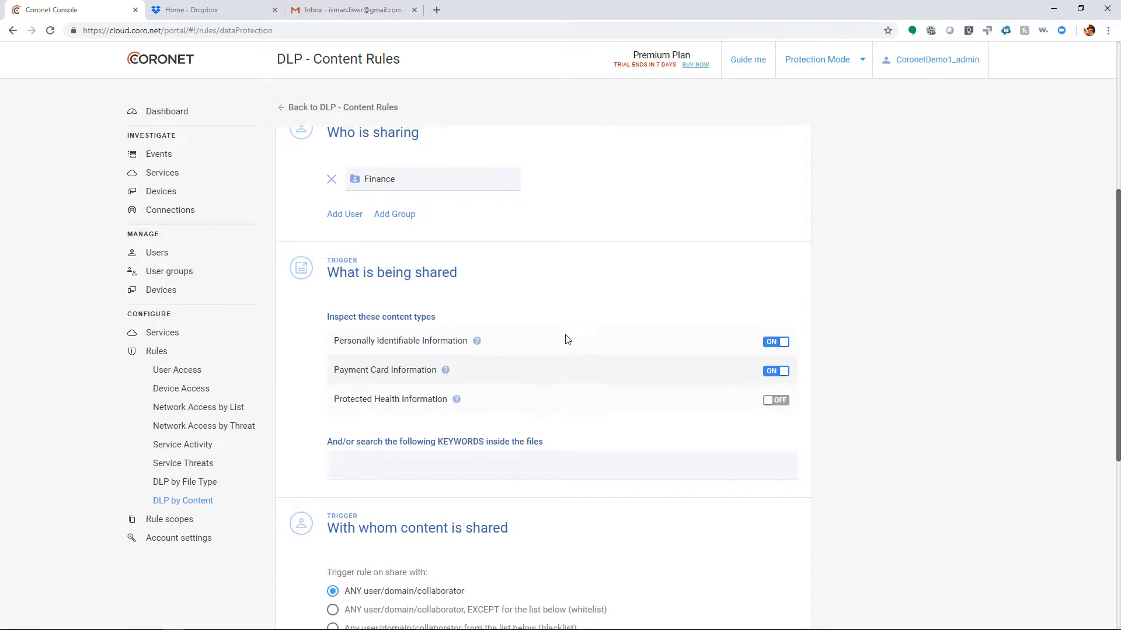
# Trigger the content rule on sharing with anyone except a whitelist containing the domain ey.com.
pyautogui.scroll(-4, 568, 357)
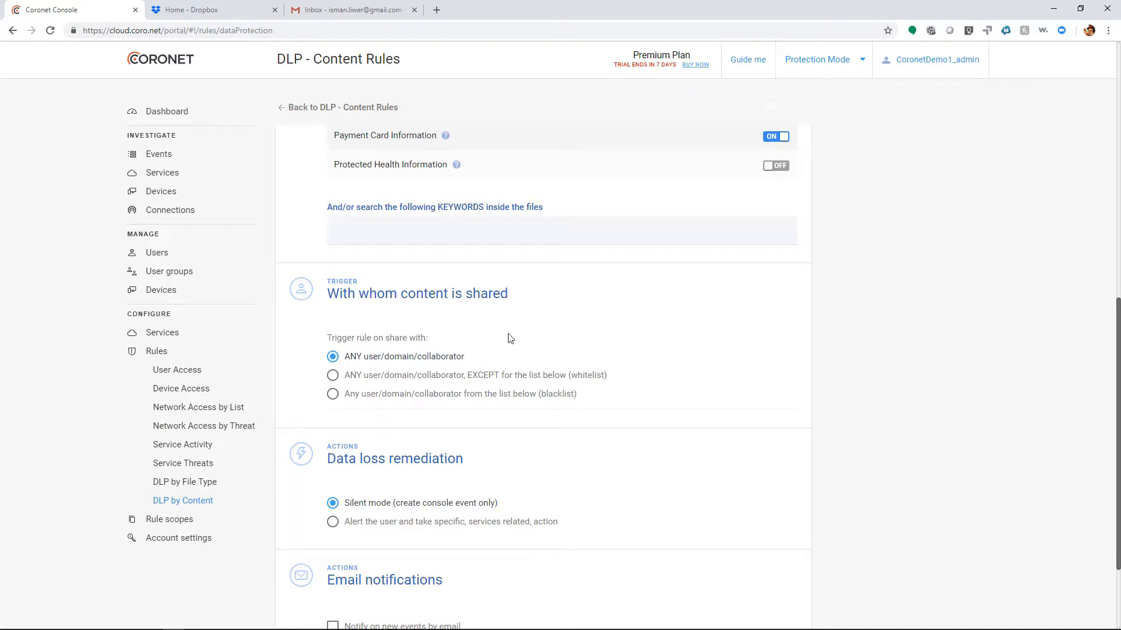
pyautogui.click(505, 376)
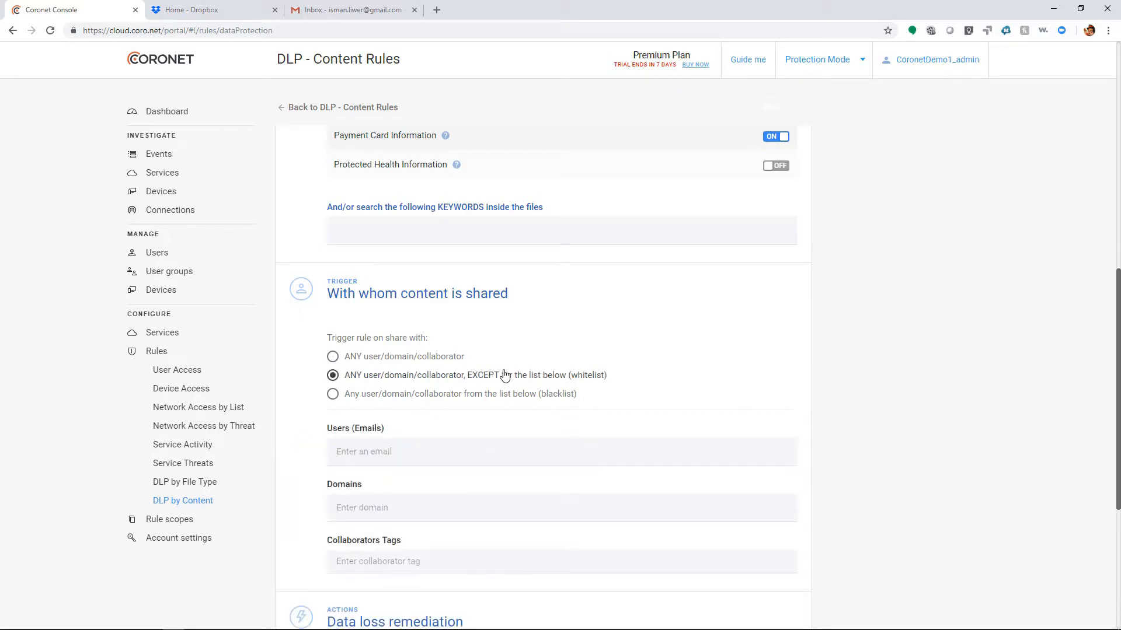
pyautogui.click(396, 497)
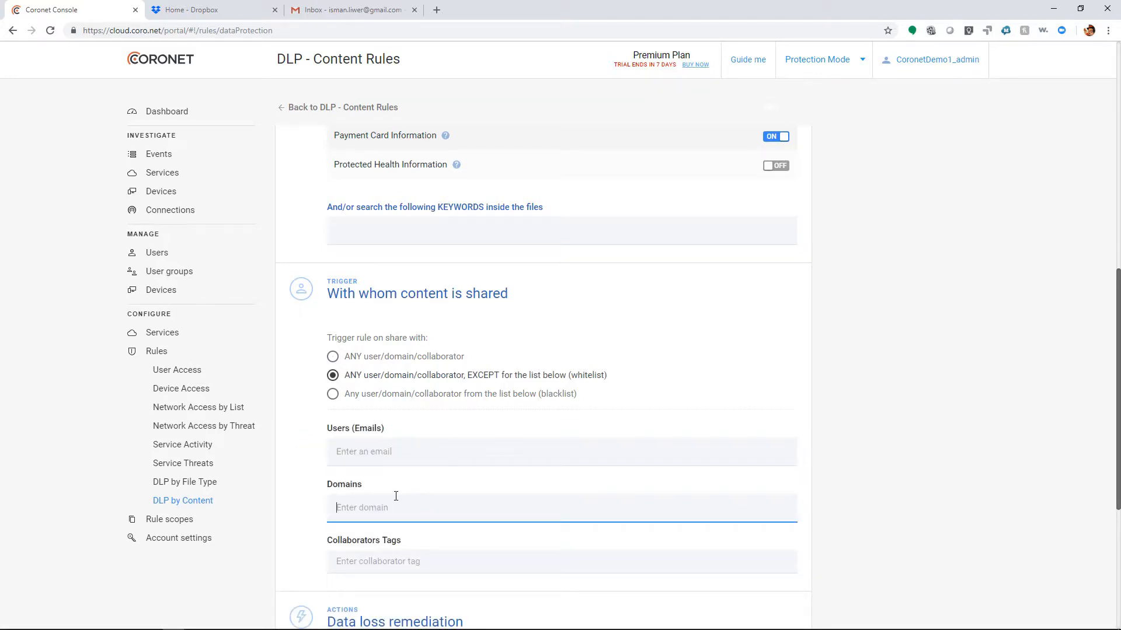
pyautogui.write('ey.com')
pyautogui.scroll(-3, 395, 496)
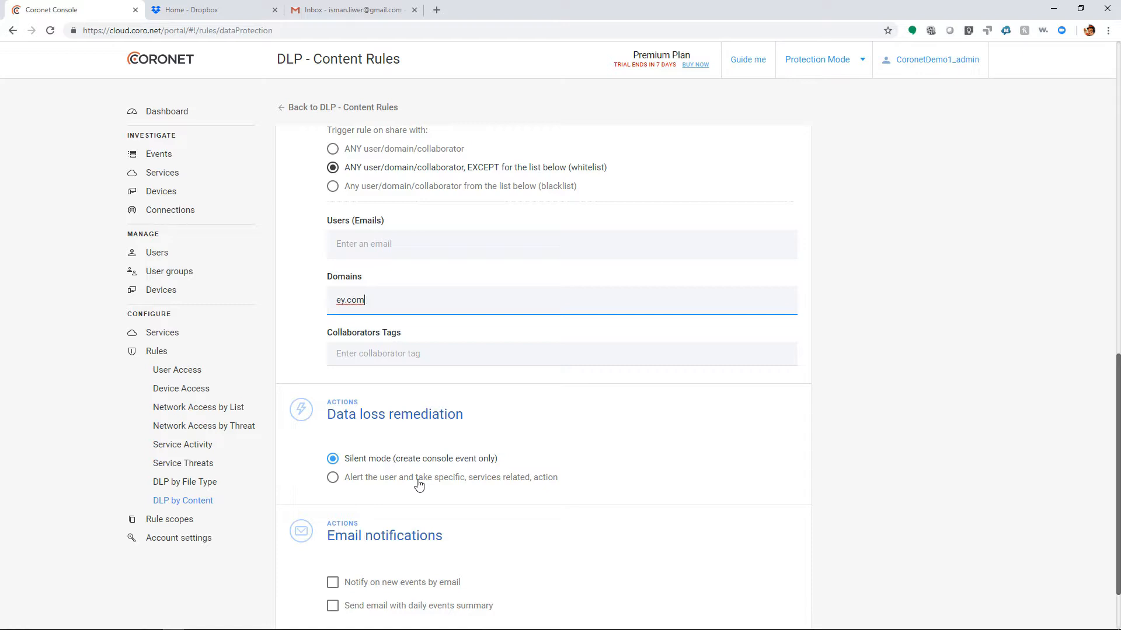
pyautogui.press('Return')
# Set data loss remediation to alert the user, with Remove shared link, Make private and Remove external users enabled for Dropbox.
pyautogui.click(419, 484)
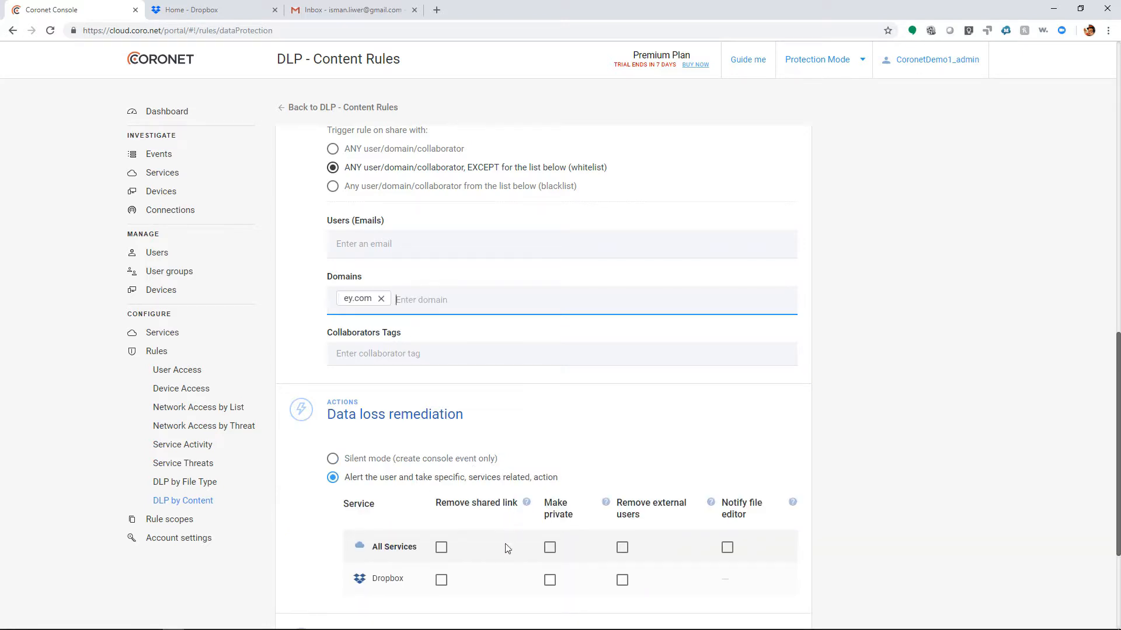
pyautogui.click(440, 581)
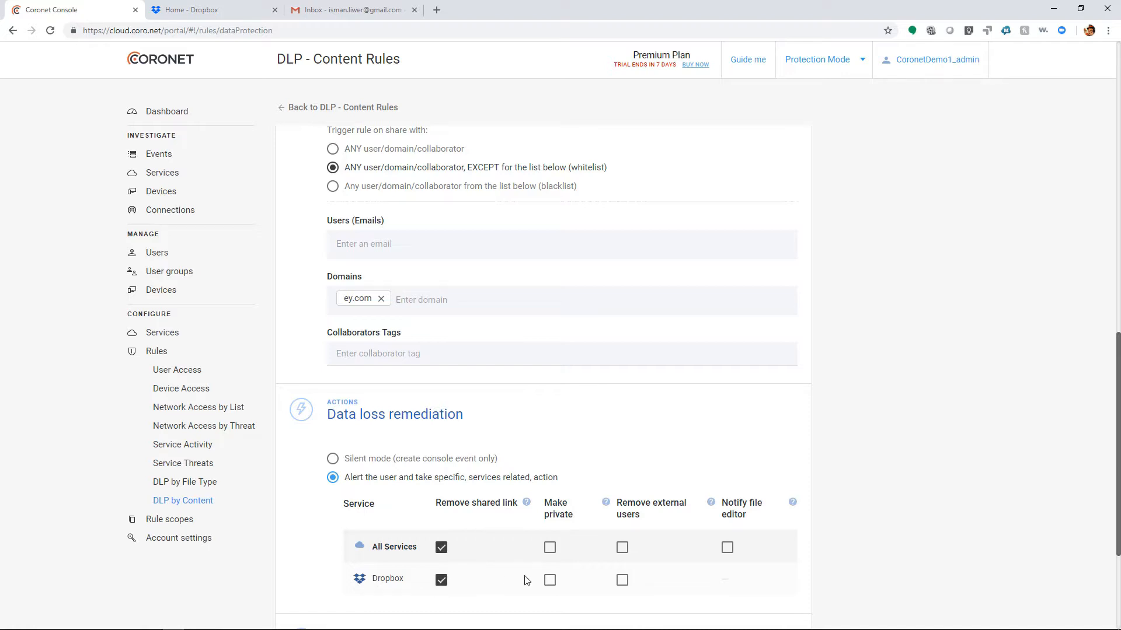
pyautogui.click(549, 581)
pyautogui.click(623, 581)
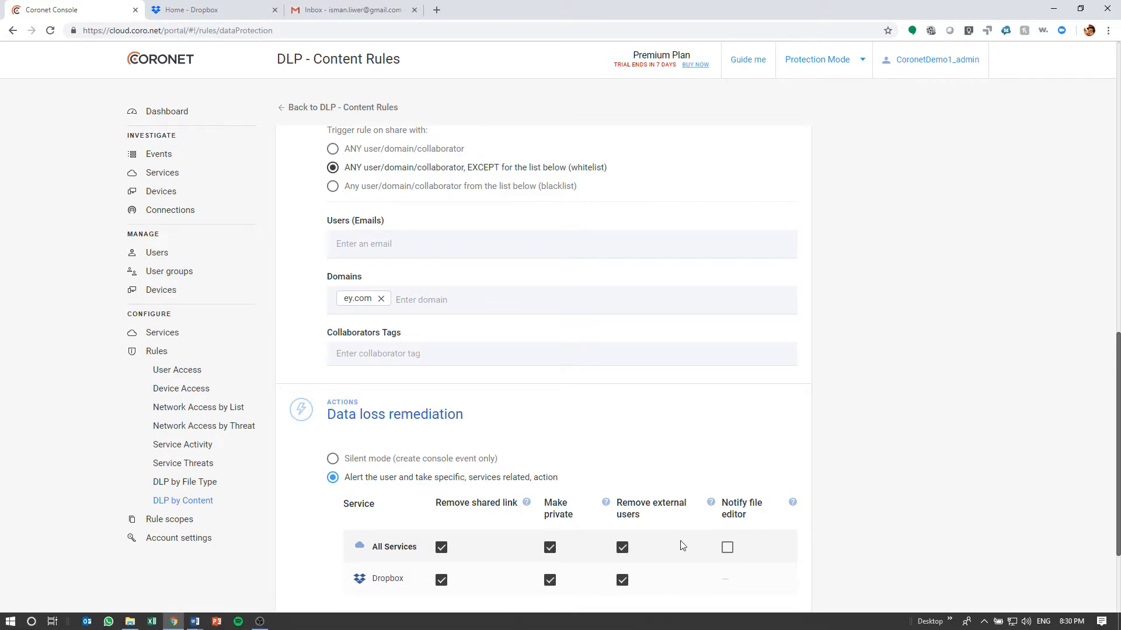
# Turn on the email with the daily events summary for the content rule and enter the recipient's e-mail address.
pyautogui.scroll(-3, 681, 545)
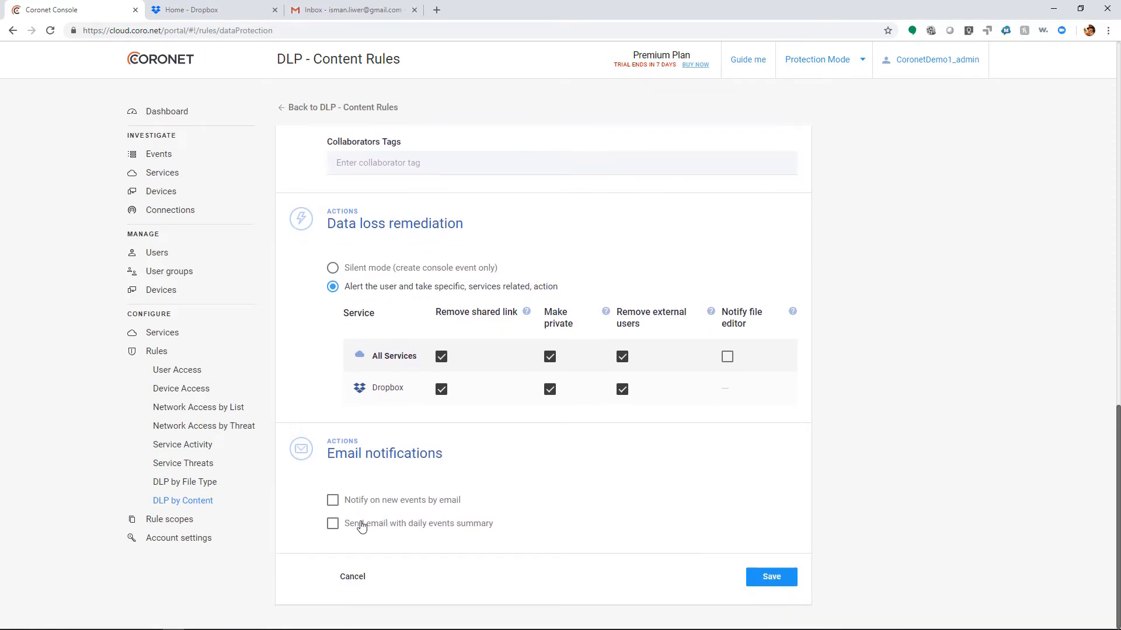
pyautogui.click(362, 526)
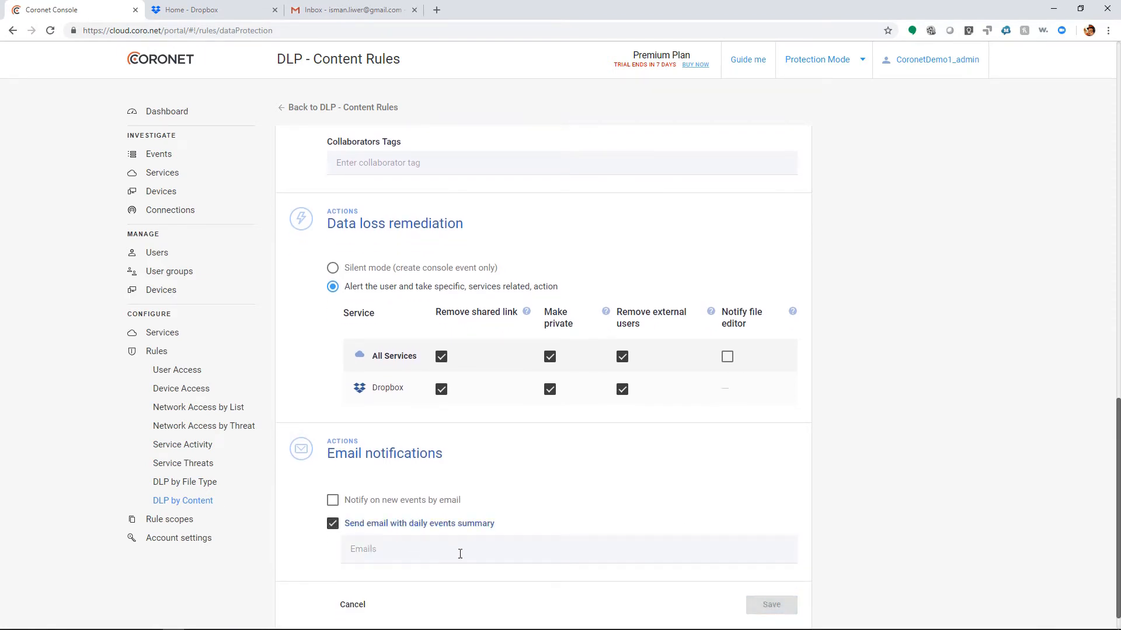
pyautogui.scroll(-1, 460, 554)
pyautogui.click(446, 519)
pyautogui.hotkey('ctrl', 'v')
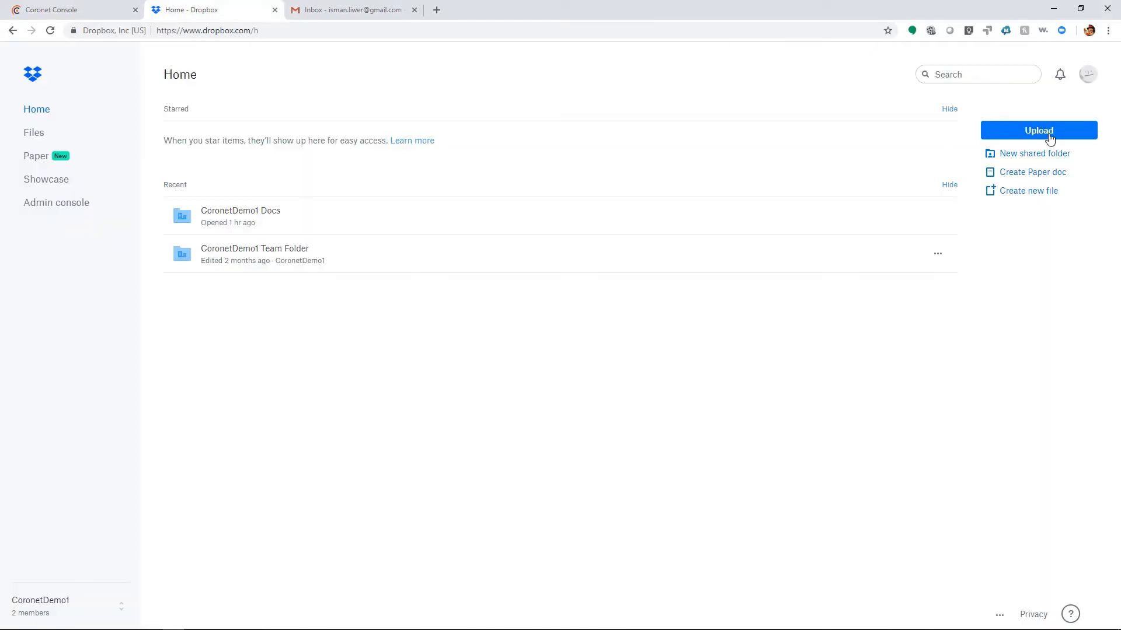
# In Dropbox, upload dlpDemoFinancial1, dlpDemoHealth1 and dlpDemoPersonal1 from the demo folder into the CoronetDemo1 folder.
pyautogui.click(1013, 133)
pyautogui.click(1013, 159)
pyautogui.keyDown('shift'); pyautogui.click(174, 203); pyautogui.keyUp('shift')
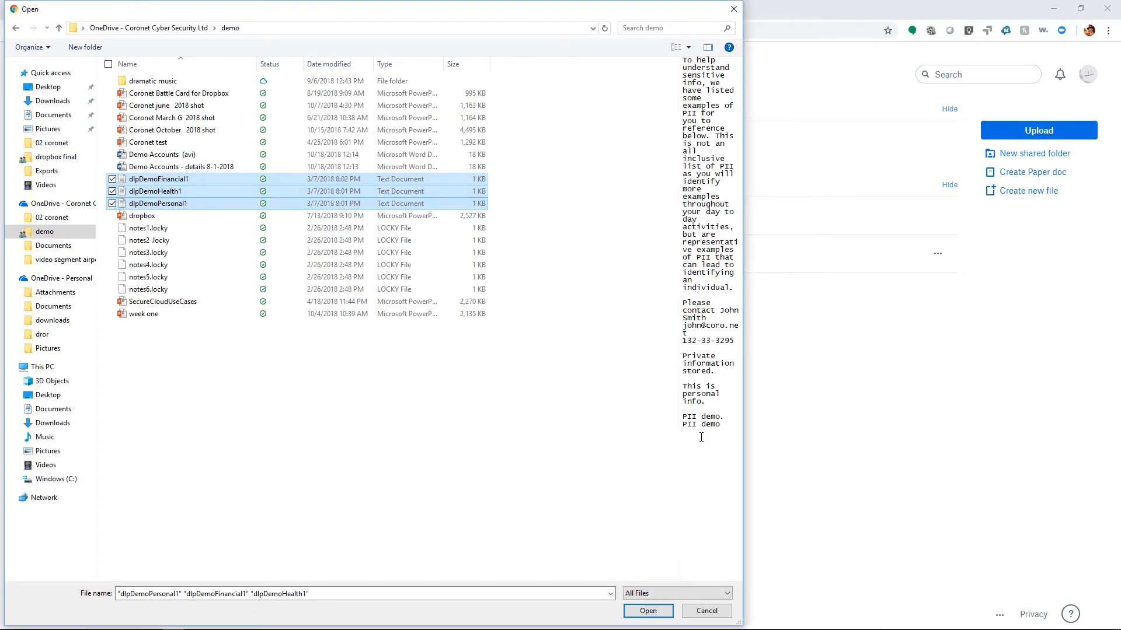
pyautogui.click(648, 611)
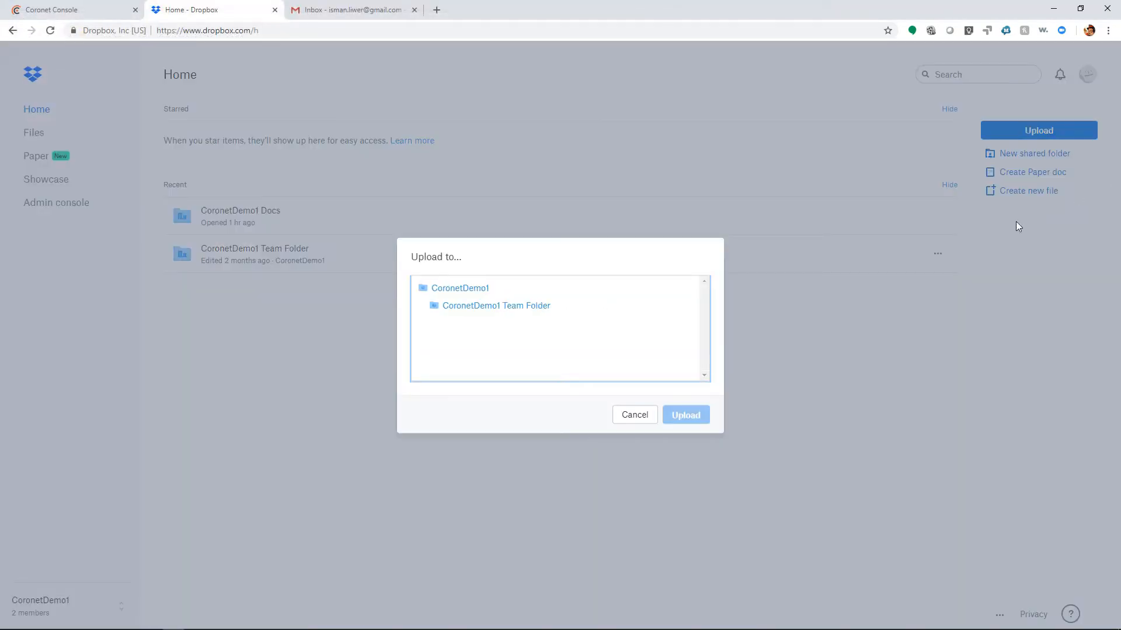
pyautogui.click(461, 295)
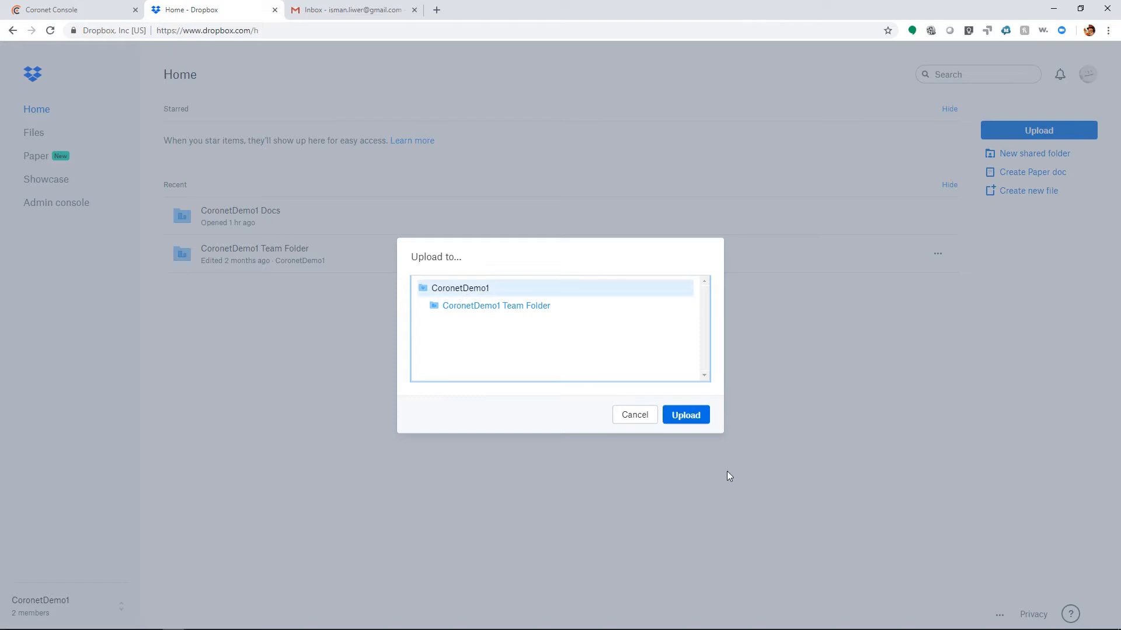
pyautogui.click(706, 419)
# Share dlpDemoHealth1.txt with the external Gmail contact.
pyautogui.click(937, 254)
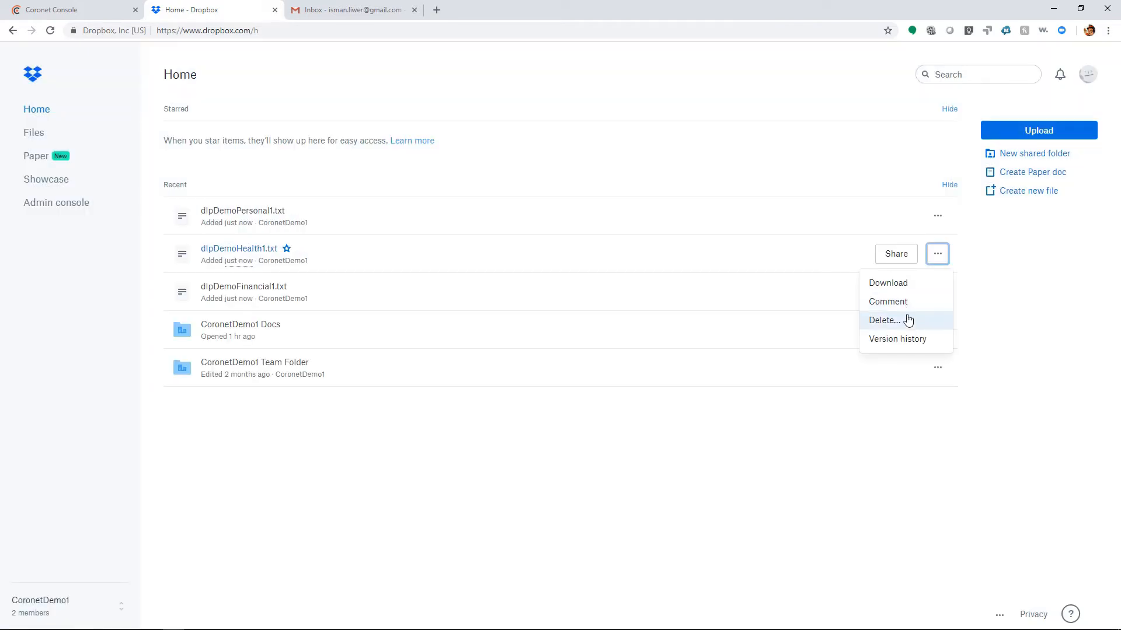
pyautogui.click(902, 252)
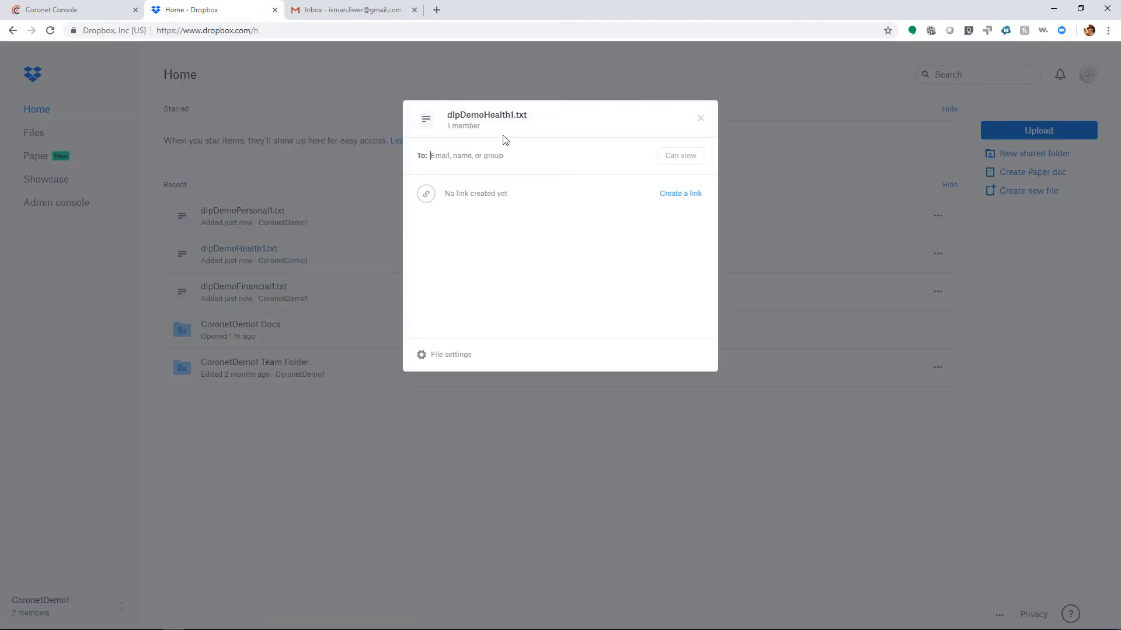
pyautogui.click(485, 158)
pyautogui.write('isman')
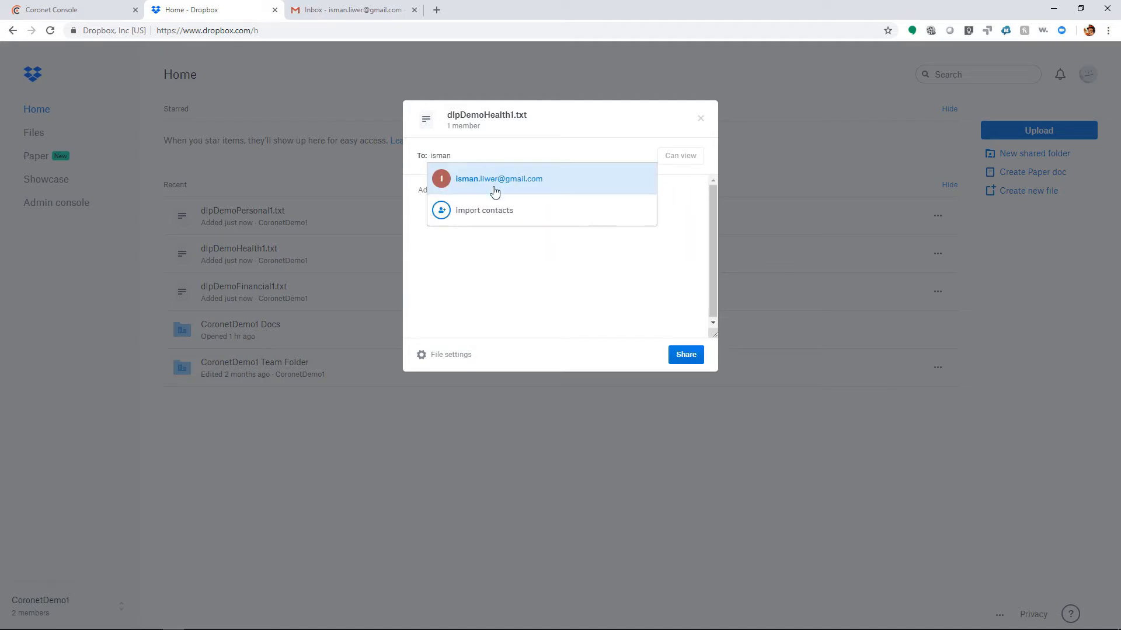
pyautogui.click(492, 190)
pyautogui.click(695, 390)
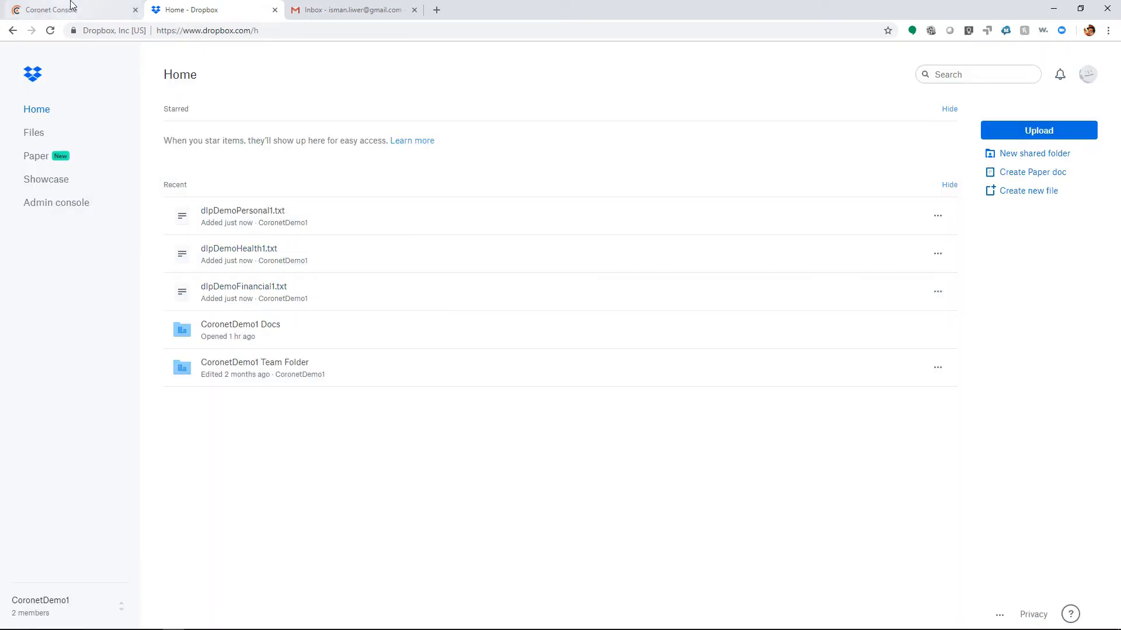
# Switch to the Coronet Console and review the DLP content and file type events in the events list.
pyautogui.click(61, 13)
pyautogui.click(166, 155)
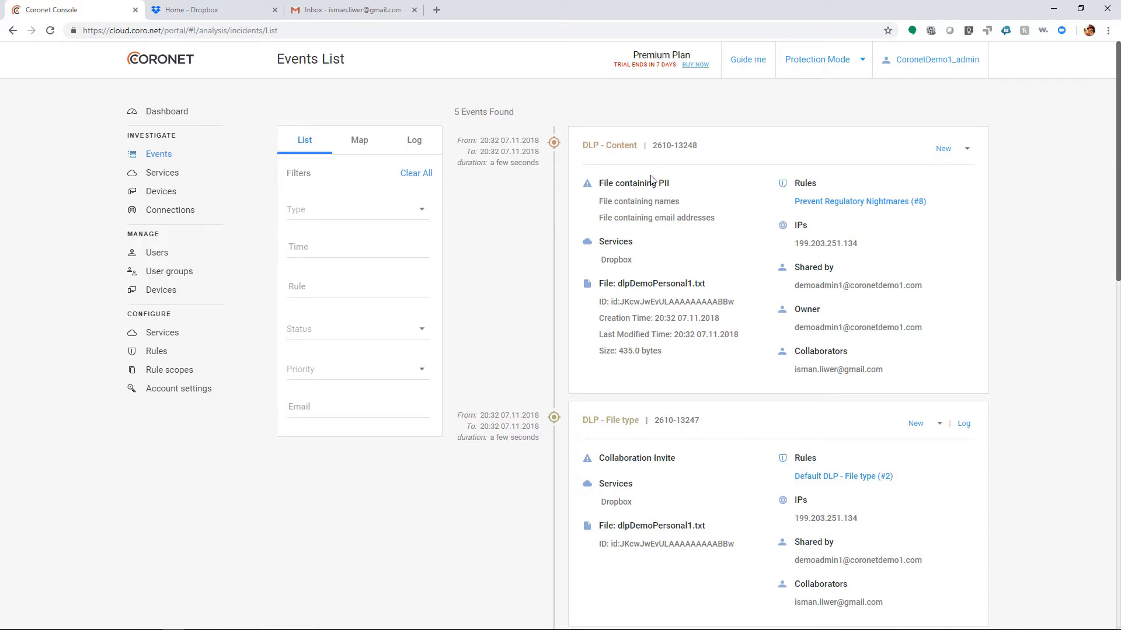
pyautogui.scroll(-1, 736, 477)
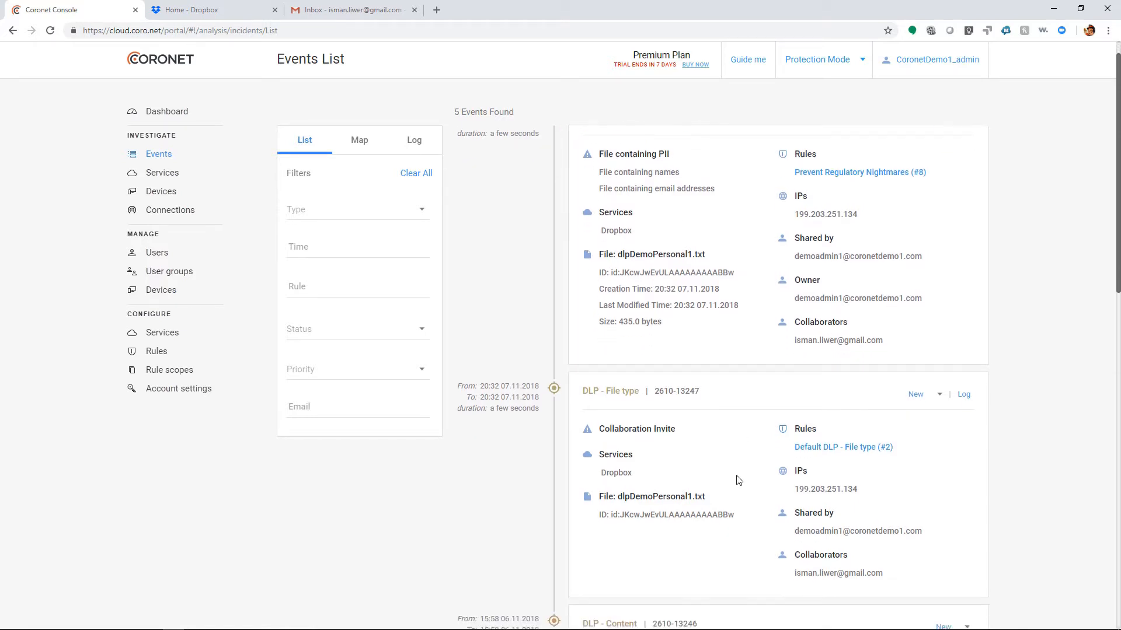
pyautogui.scroll(-4, 685, 448)
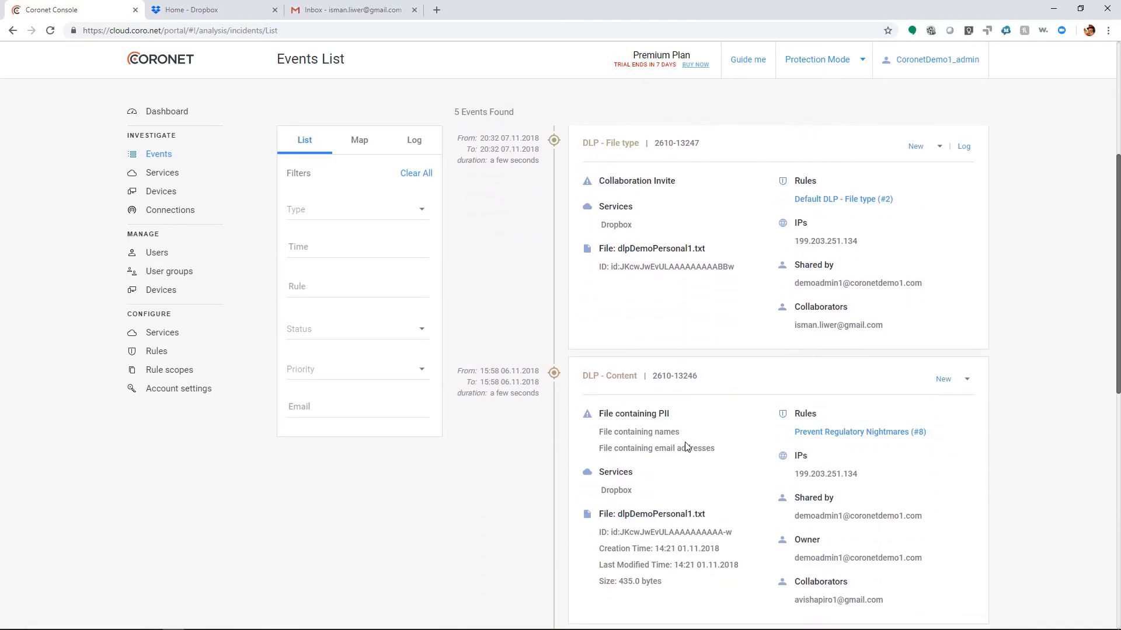
pyautogui.scroll(-4, 737, 493)
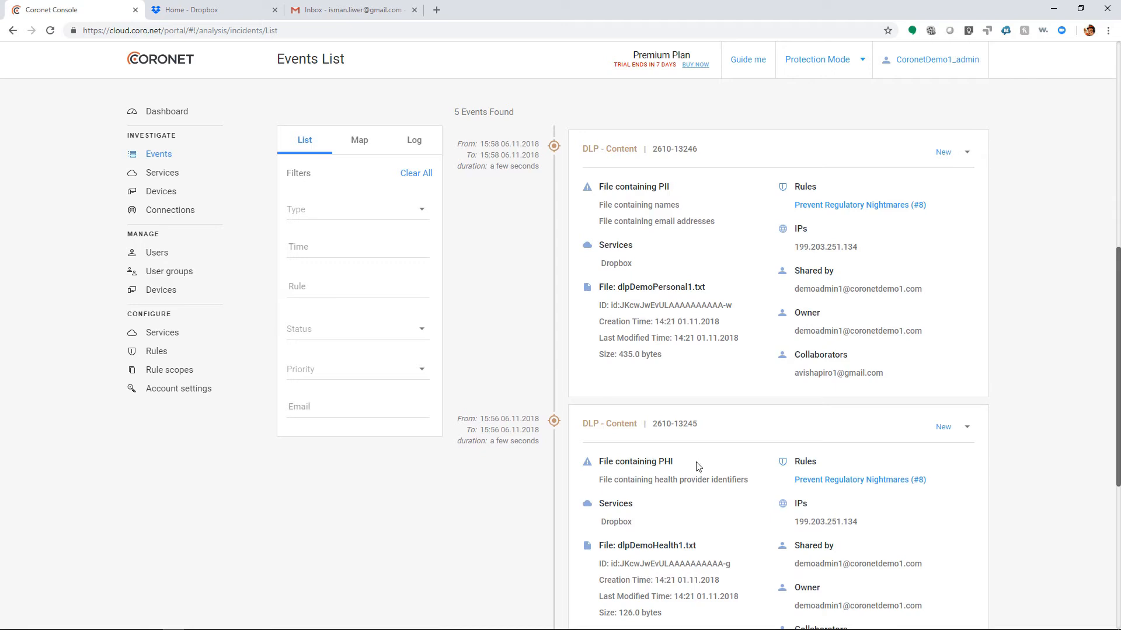
pyautogui.scroll(8, 730, 491)
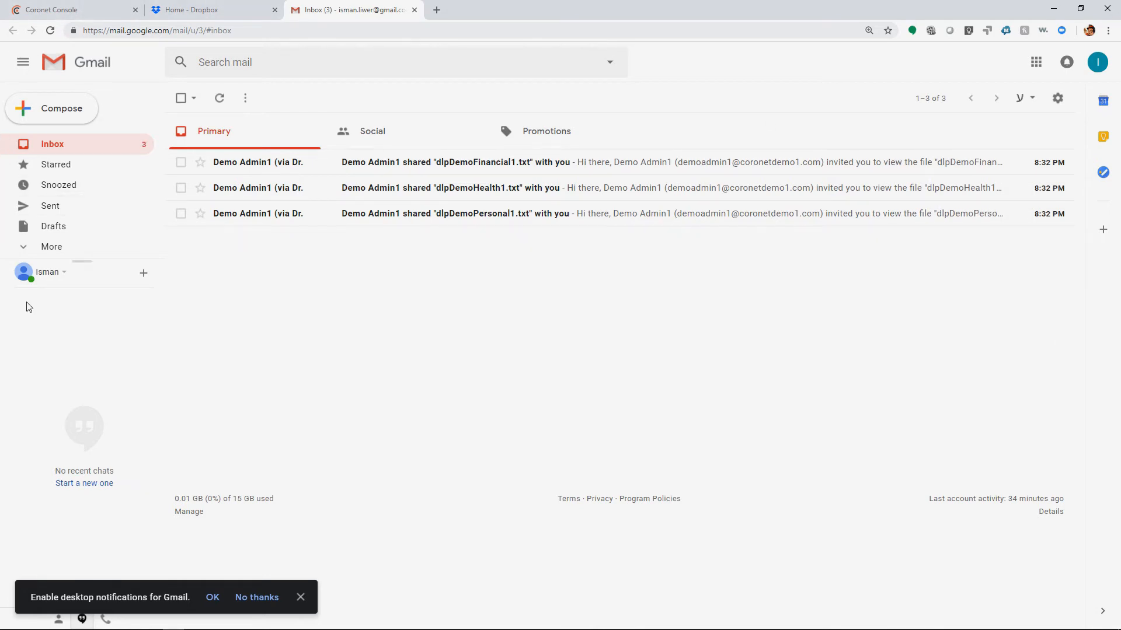
# In the recipient's Gmail inbox, open the invitation for dlpDemoFinancial1.txt and try to view the shared file.
pyautogui.click(458, 167)
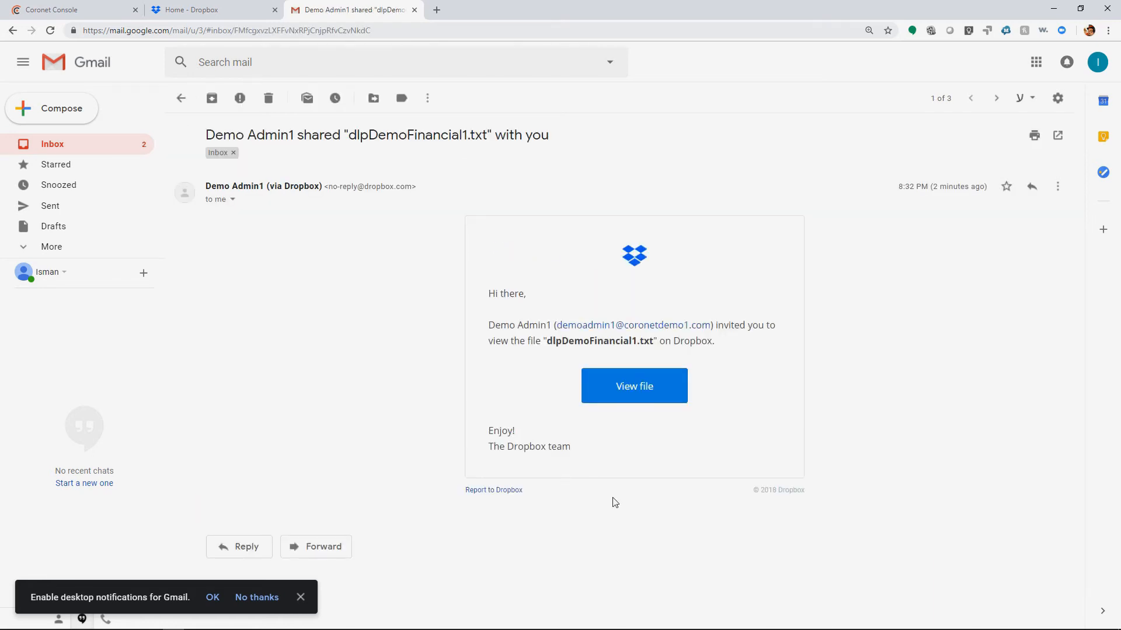
pyautogui.click(641, 387)
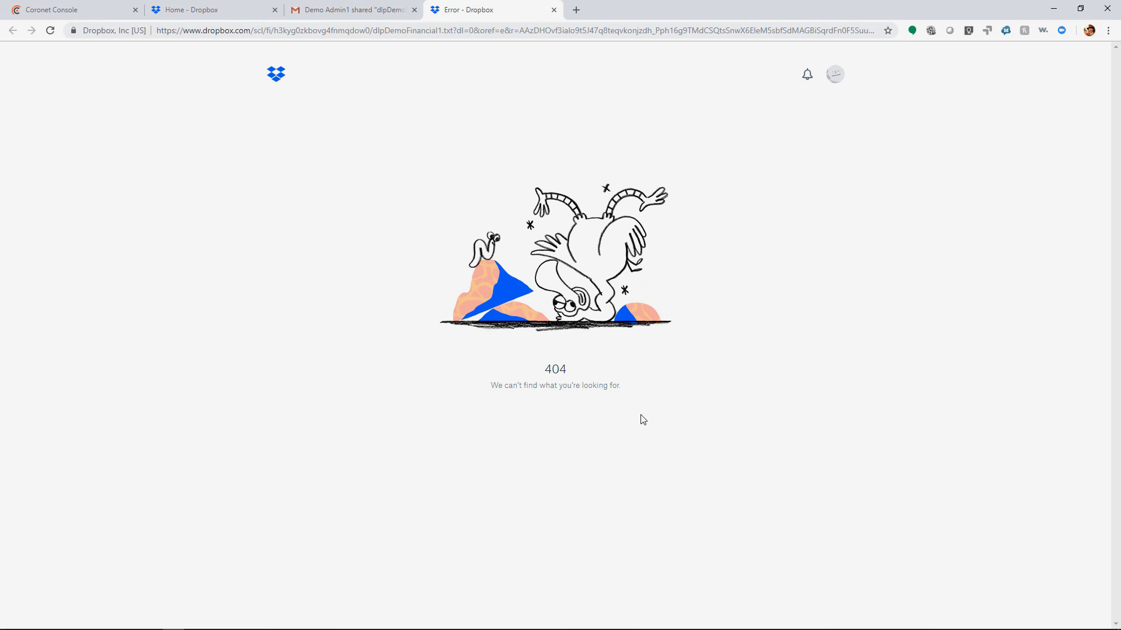
# Switch to the Coronet Console, review the services activity and show the log details of the most recent collaboration invite.
pyautogui.hotkey('ctrl', '1')
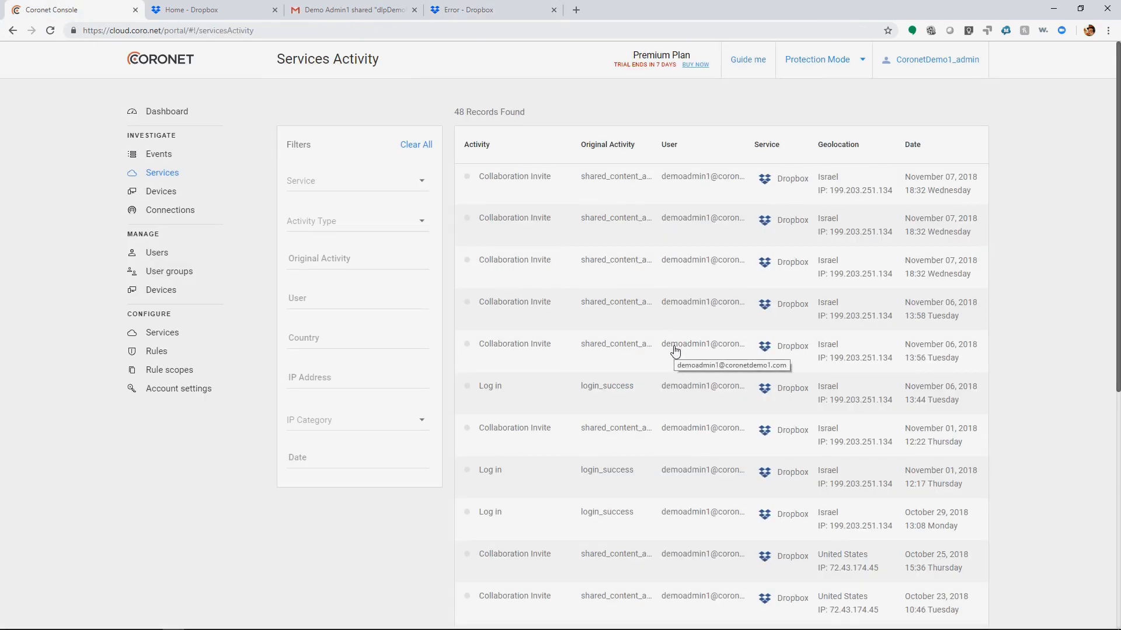
pyautogui.scroll(-5, 675, 350)
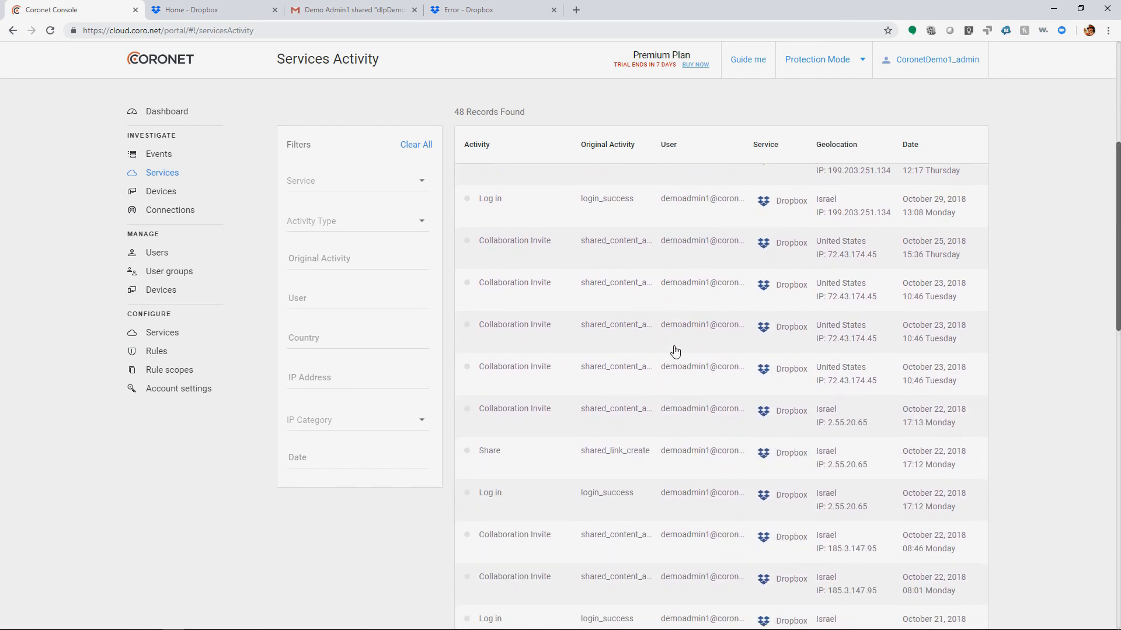
pyautogui.scroll(5, 675, 350)
pyautogui.click(689, 178)
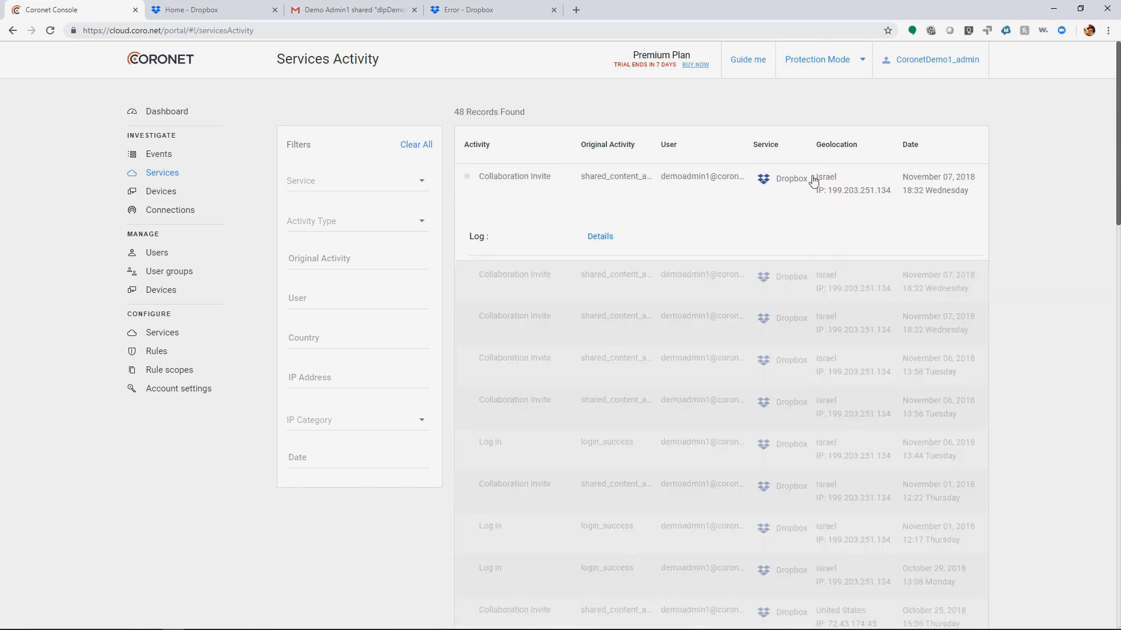
pyautogui.click(590, 239)
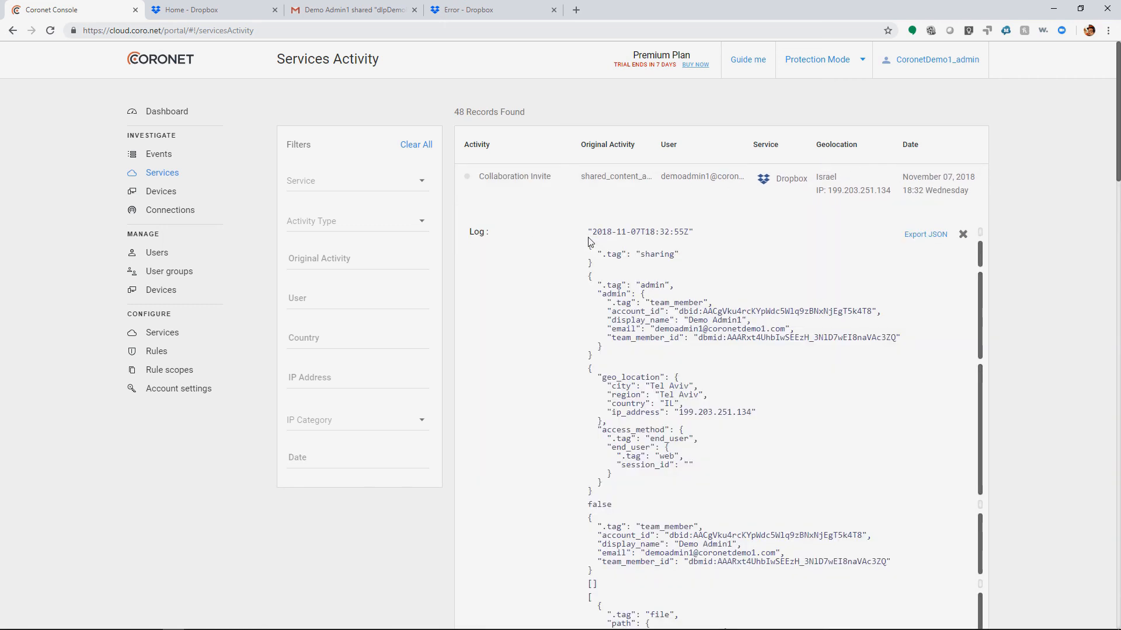